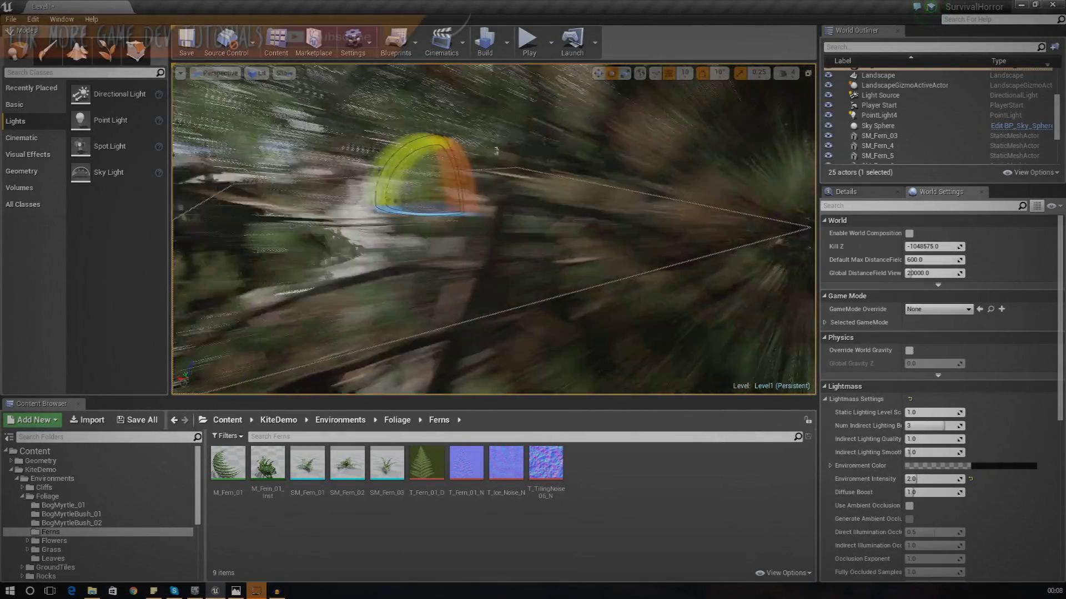
Preview the forest level in Unlit view mode and return the viewport to Lit.
{"action": "left_click", "coordinate": [250, 75]}
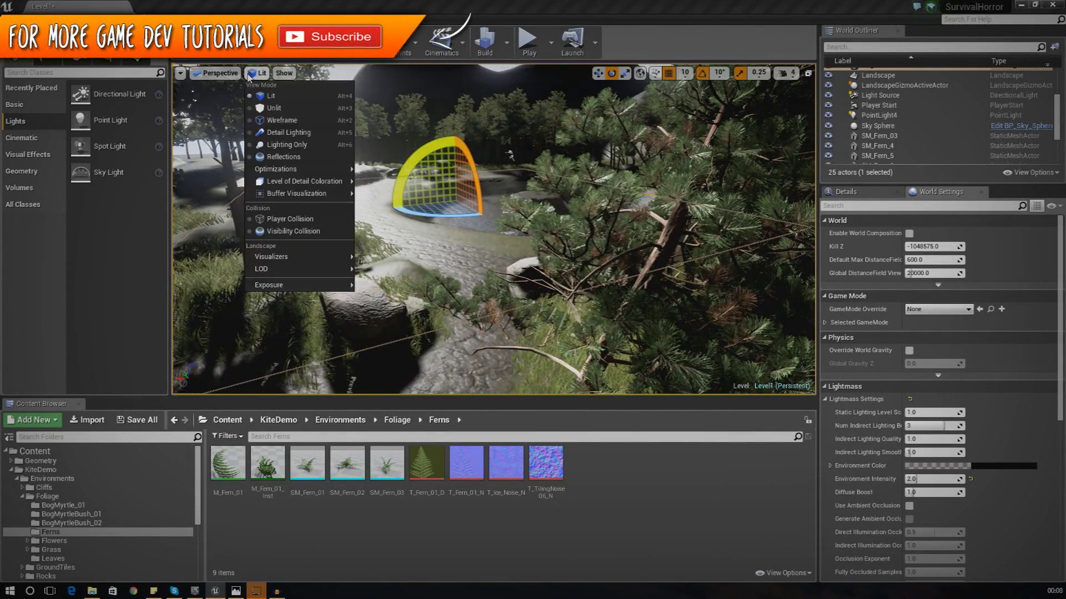
{"action": "left_click", "coordinate": [274, 108]}
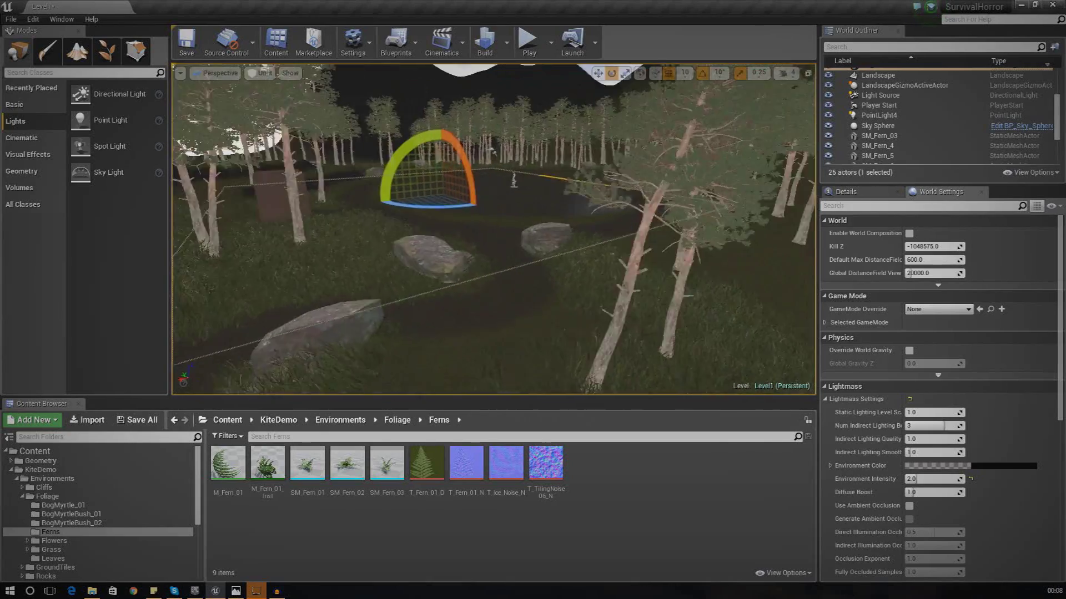
{"action": "right_click_drag", "start_coordinate": [419, 241], "coordinate": [452, 241]}
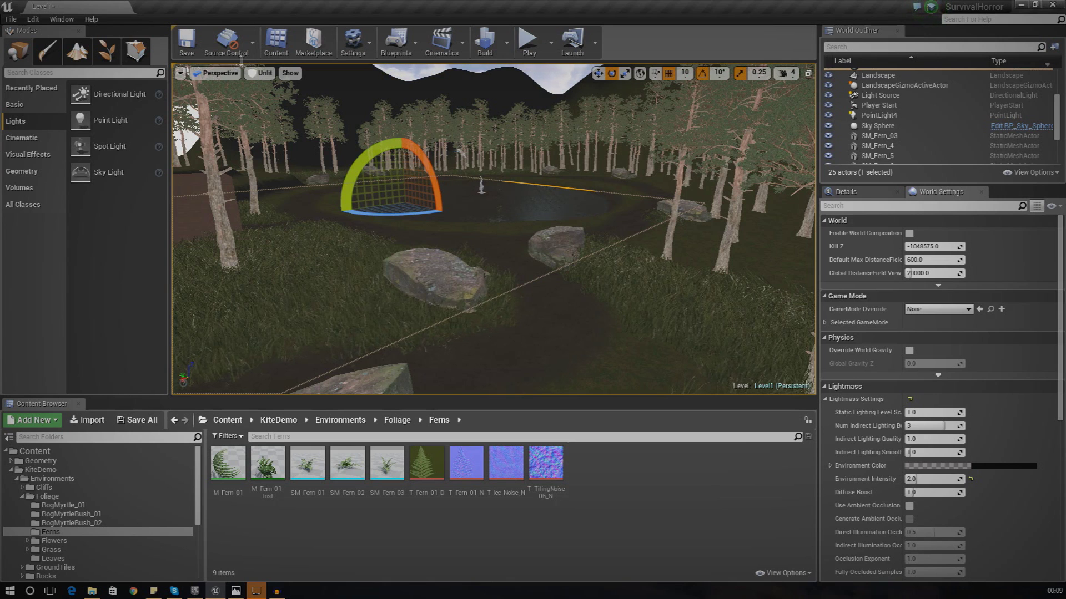
{"action": "left_click", "coordinate": [261, 73]}
{"action": "left_click", "coordinate": [273, 96]}
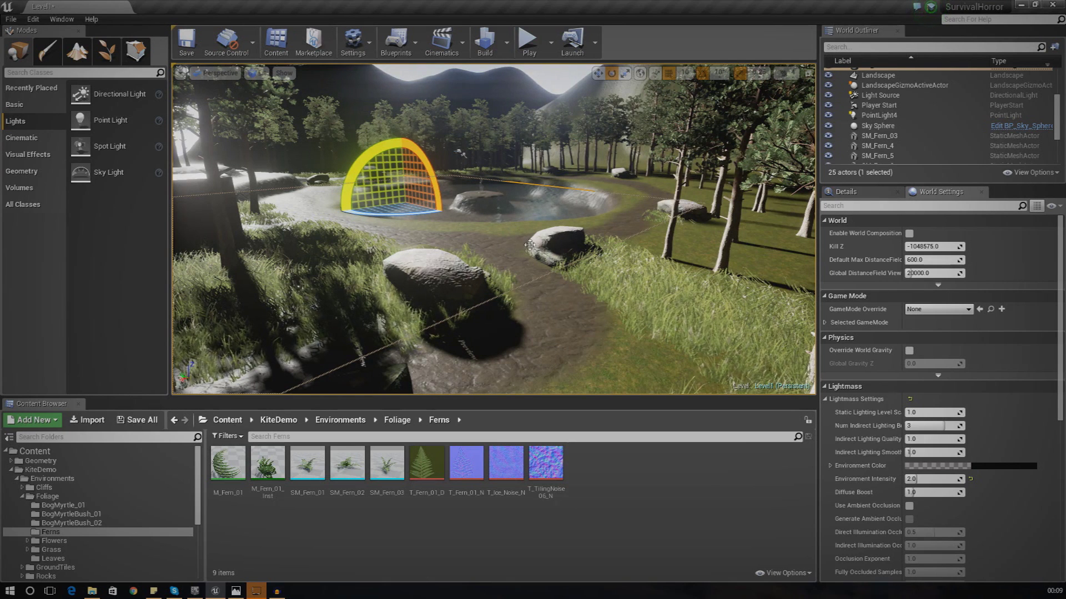
Look over the pond area and the level's actor list, and close the Capture1.PNG reference photo.
{"action": "right_click_drag", "start_coordinate": [538, 243], "coordinate": [588, 245]}
{"action": "key", "text": "w"}
{"action": "key", "text": "s"}
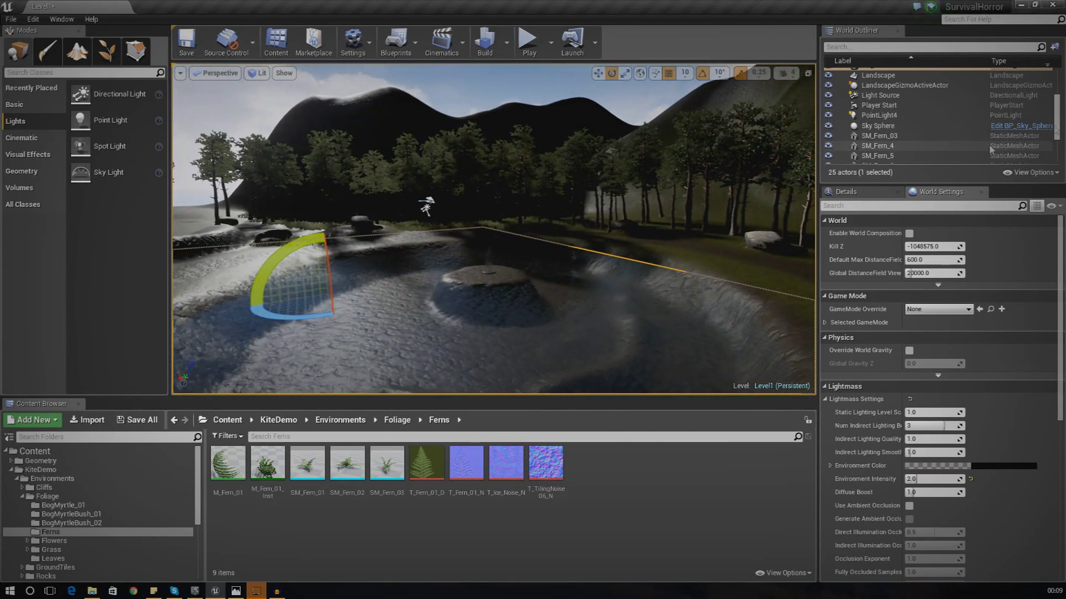
{"action": "left_click_drag", "start_coordinate": [1056, 127], "coordinate": [1063, 171]}
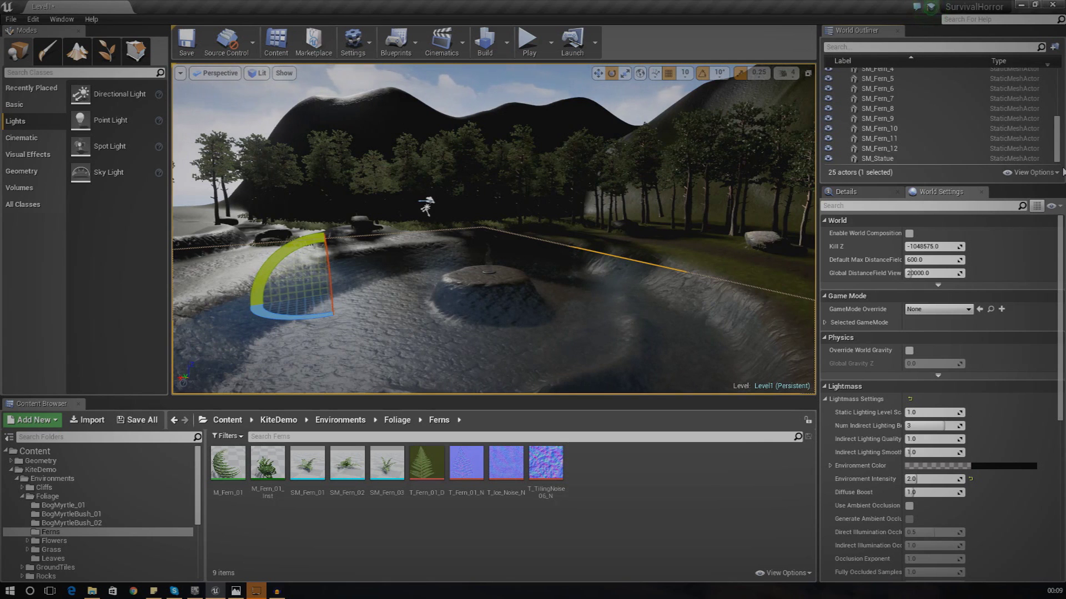
{"action": "right_click_drag", "start_coordinate": [467, 243], "coordinate": [766, 345]}
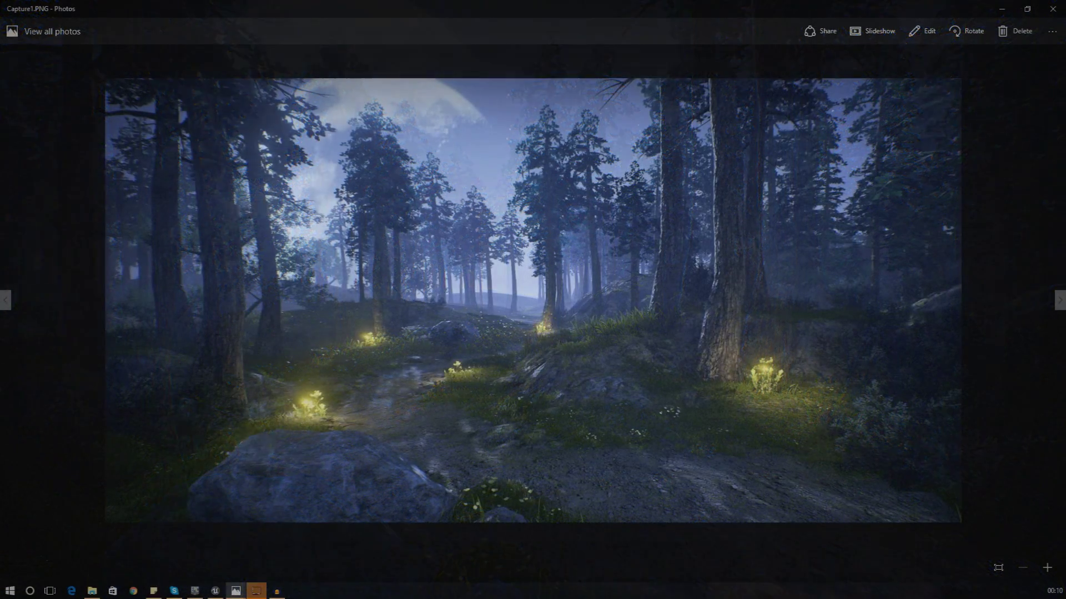
{"action": "left_click", "coordinate": [1052, 9]}
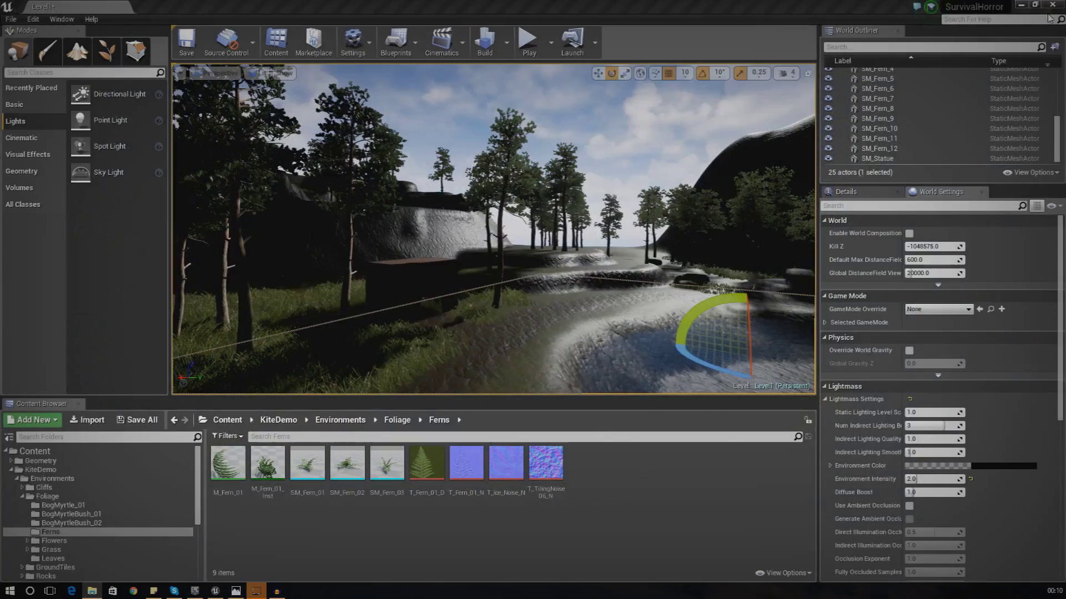
Select the Light Source directional light and rotate it to change the sunlight's direction over the pond.
{"action": "right_click_drag", "start_coordinate": [631, 230], "coordinate": [743, 276]}
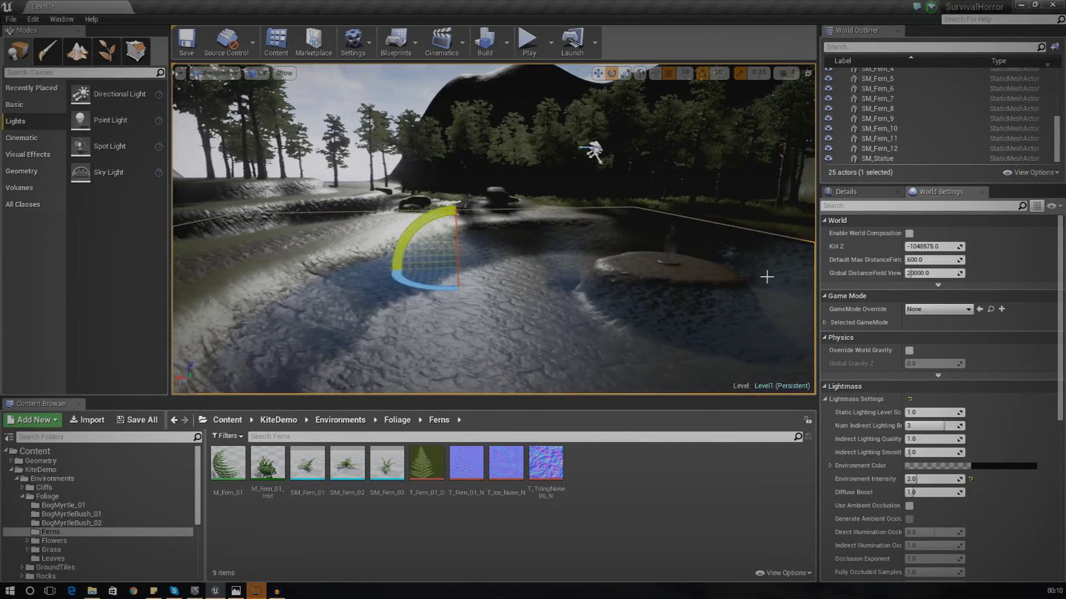
{"action": "left_click_drag", "start_coordinate": [1058, 139], "coordinate": [1058, 95]}
{"action": "scroll", "coordinate": [888, 154], "scroll_direction": "down", "scroll_amount": 1}
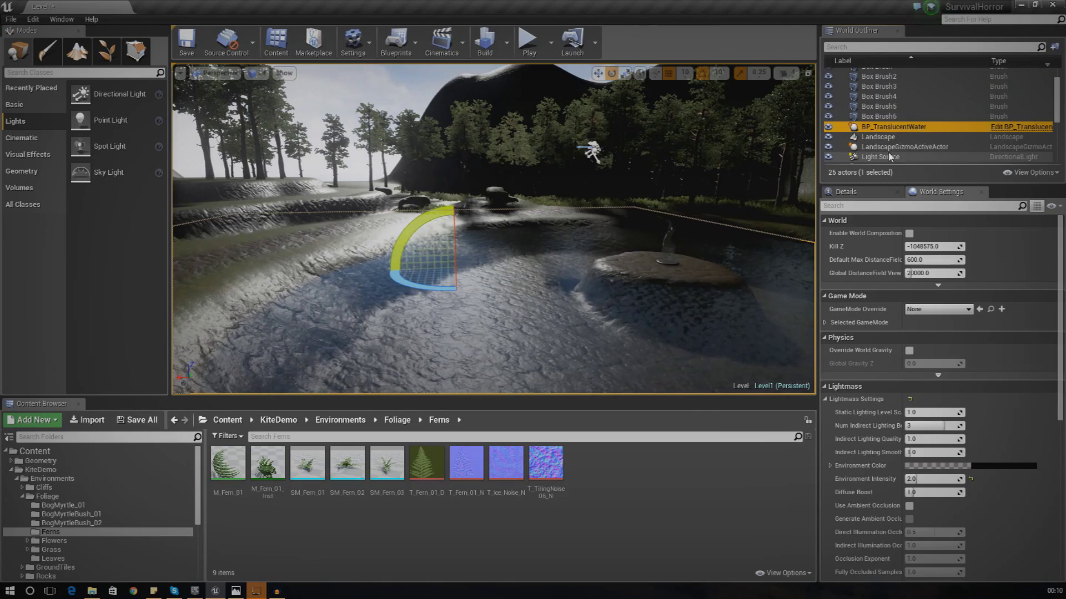
{"action": "left_click", "coordinate": [888, 157]}
{"action": "right_click_drag", "start_coordinate": [493, 229], "coordinate": [539, 220]}
{"action": "left_click_drag", "start_coordinate": [493, 216], "coordinate": [564, 225]}
{"action": "left_click_drag", "start_coordinate": [472, 256], "coordinate": [492, 306]}
{"action": "right_click_drag", "start_coordinate": [491, 249], "coordinate": [233, 278]}
{"action": "right_click_drag", "start_coordinate": [458, 286], "coordinate": [488, 285]}
{"action": "scroll", "coordinate": [888, 125], "scroll_direction": "down", "scroll_amount": 3}
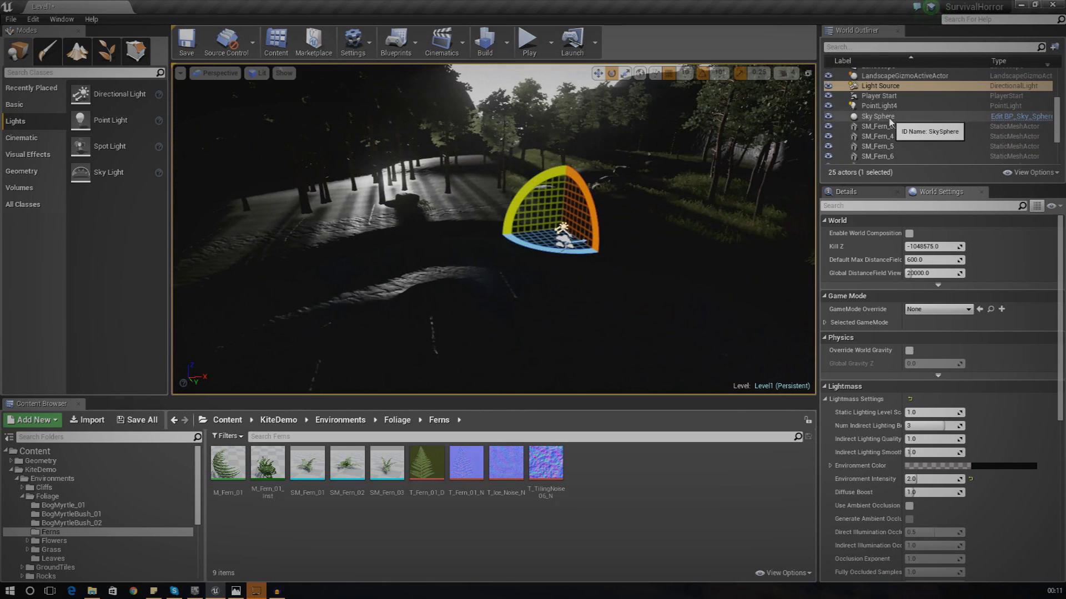
Show the Sky Sphere's details and refresh its material so the sky follows the rotated Light Source.
{"action": "left_click", "coordinate": [890, 118]}
{"action": "right_click_drag", "start_coordinate": [555, 244], "coordinate": [611, 227]}
{"action": "right_click_drag", "start_coordinate": [450, 228], "coordinate": [447, 211]}
{"action": "right_click_drag", "start_coordinate": [524, 212], "coordinate": [671, 237]}
{"action": "left_click", "coordinate": [849, 192]}
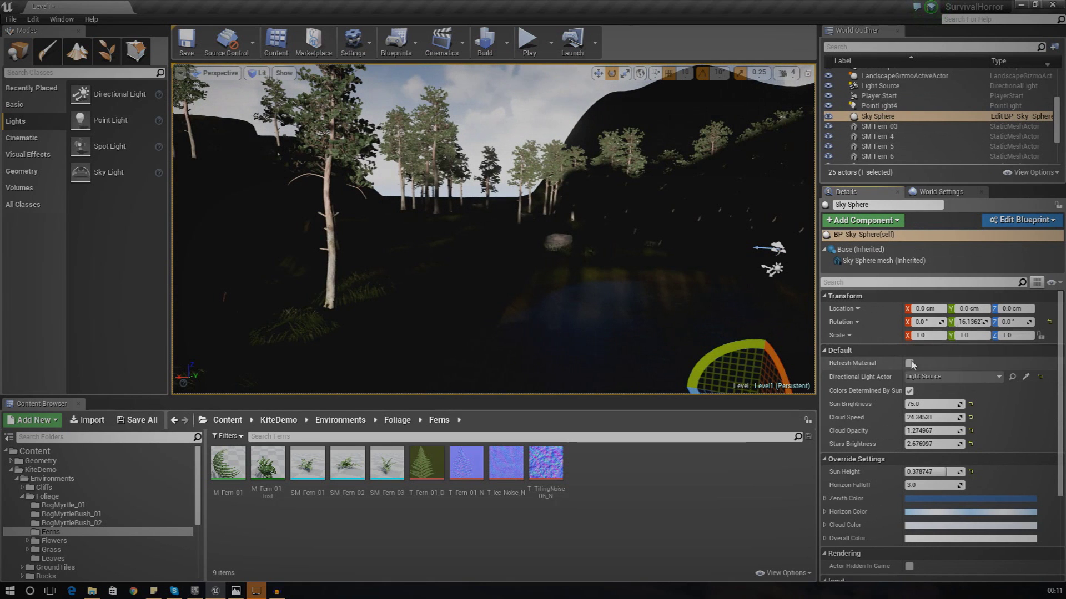
{"action": "right_click_drag", "start_coordinate": [610, 244], "coordinate": [782, 244]}
{"action": "right_click_drag", "start_coordinate": [666, 244], "coordinate": [666, 245]}
{"action": "right_click_drag", "start_coordinate": [565, 258], "coordinate": [565, 258]}
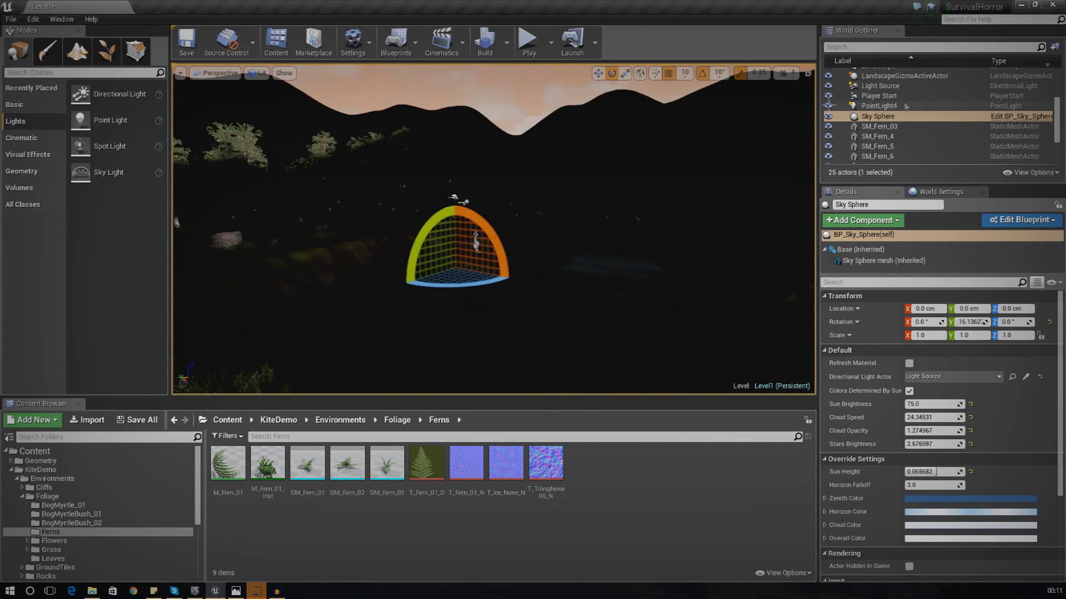
Rotate the Light Source again and refresh the Sky Sphere's material to match.
{"action": "left_click", "coordinate": [880, 86]}
{"action": "mouse_move", "coordinate": [488, 161]}
{"action": "left_mouse_down"}
{"action": "mouse_move", "coordinate": [490, 174]}
{"action": "mouse_move", "coordinate": [518, 166]}
{"action": "mouse_move", "coordinate": [504, 169]}
{"action": "left_mouse_up"}
{"action": "left_click_drag", "start_coordinate": [426, 187], "coordinate": [426, 142]}
{"action": "right_click_drag", "start_coordinate": [601, 279], "coordinate": [682, 278]}
{"action": "left_click", "coordinate": [877, 116]}
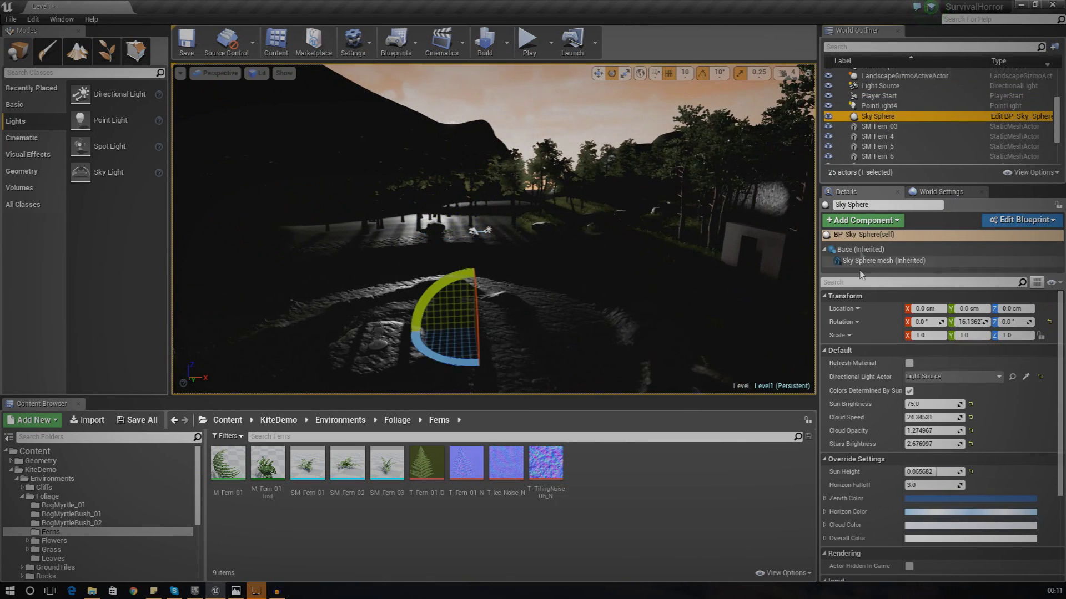
{"action": "left_click", "coordinate": [909, 364]}
{"action": "right_click_drag", "start_coordinate": [610, 250], "coordinate": [489, 250]}
Rotate the Light Source to put the sun below the horizon and refresh the Sky Sphere for a starry sky.
{"action": "left_click", "coordinate": [874, 86]}
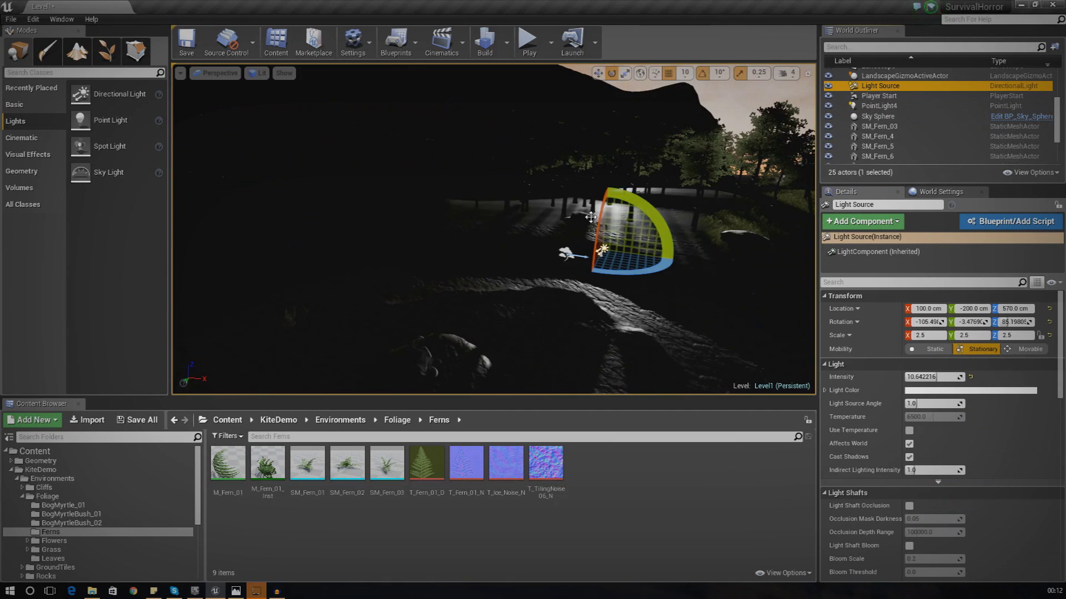
{"action": "mouse_move", "coordinate": [601, 208]}
{"action": "left_mouse_down"}
{"action": "mouse_move", "coordinate": [604, 239]}
{"action": "mouse_move", "coordinate": [606, 222]}
{"action": "left_mouse_up"}
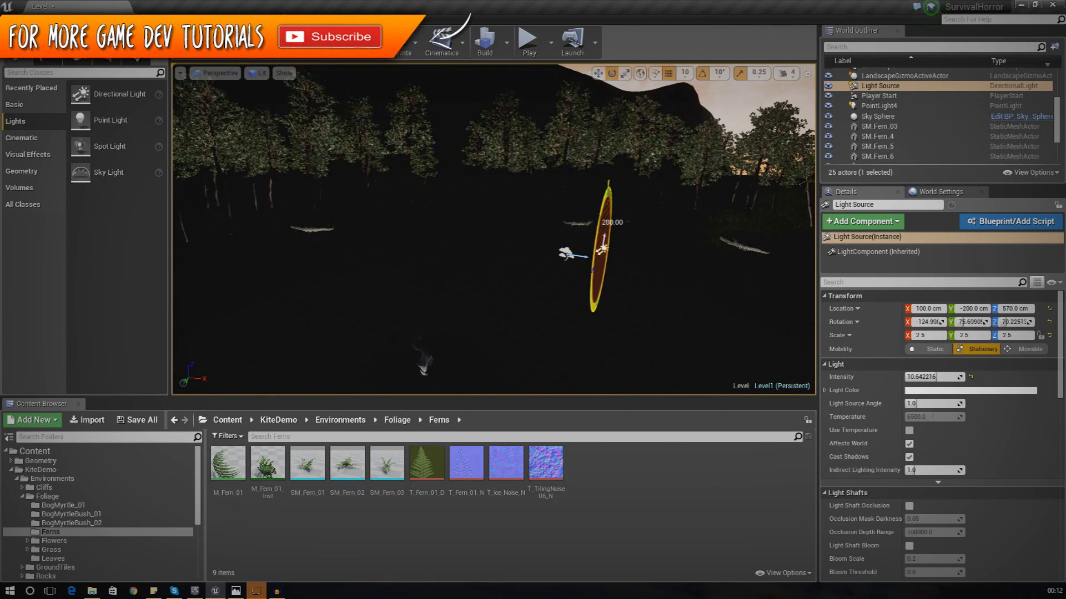
{"action": "right_click_drag", "start_coordinate": [493, 229], "coordinate": [683, 211]}
{"action": "left_click", "coordinate": [879, 117]}
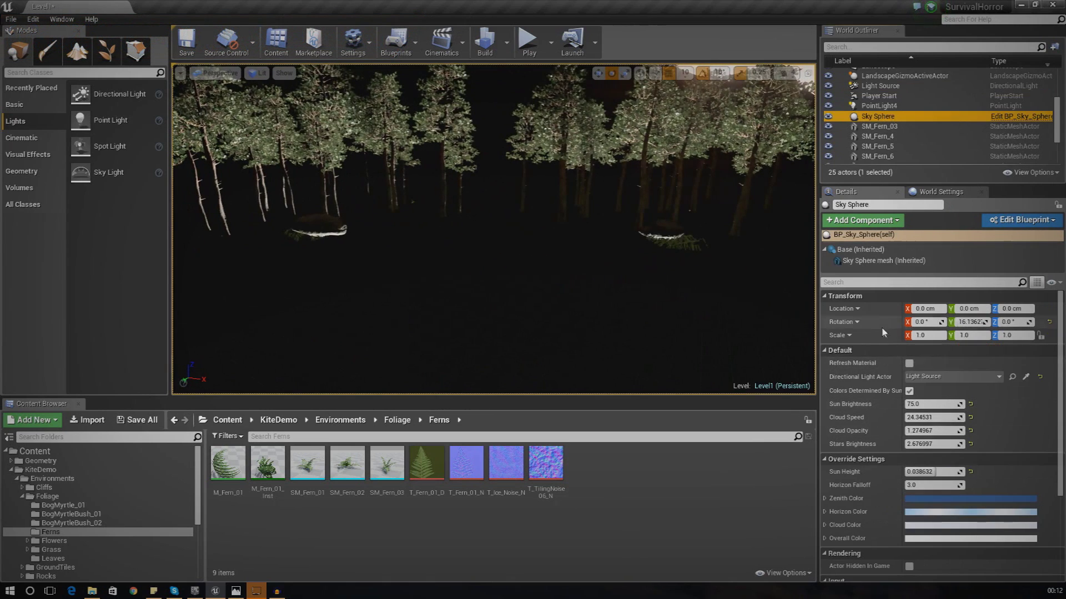
{"action": "left_click", "coordinate": [909, 363]}
{"action": "right_click_drag", "start_coordinate": [721, 288], "coordinate": [724, 253]}
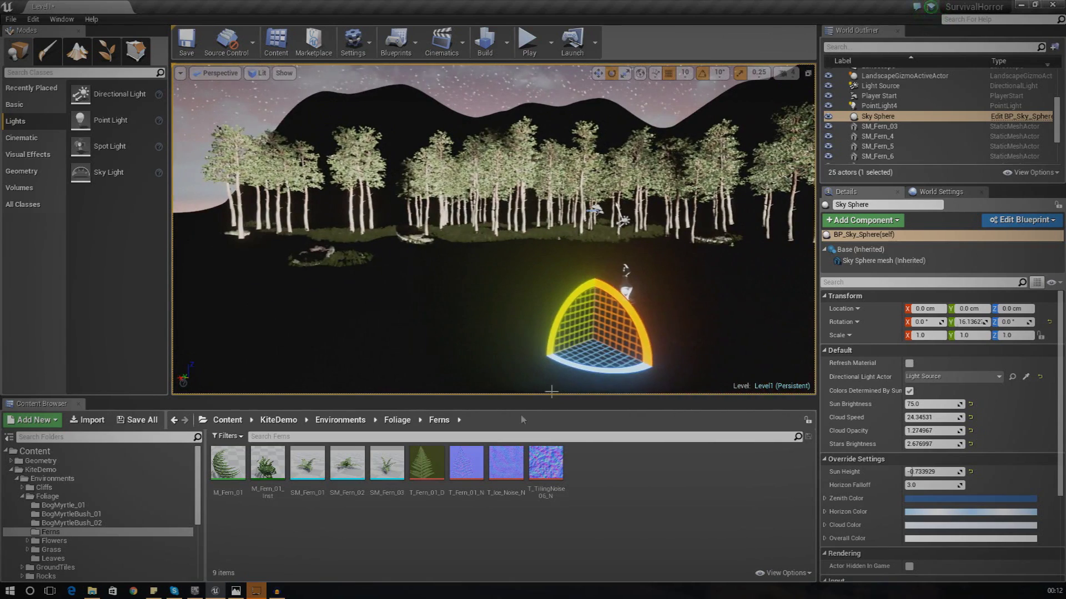
Undo the trial rotation of the Sky Sphere and turn the Light Source about several axes to redirect the light.
{"action": "left_click_drag", "start_coordinate": [610, 337], "coordinate": [609, 308]}
{"action": "key", "text": "ctrl+z"}
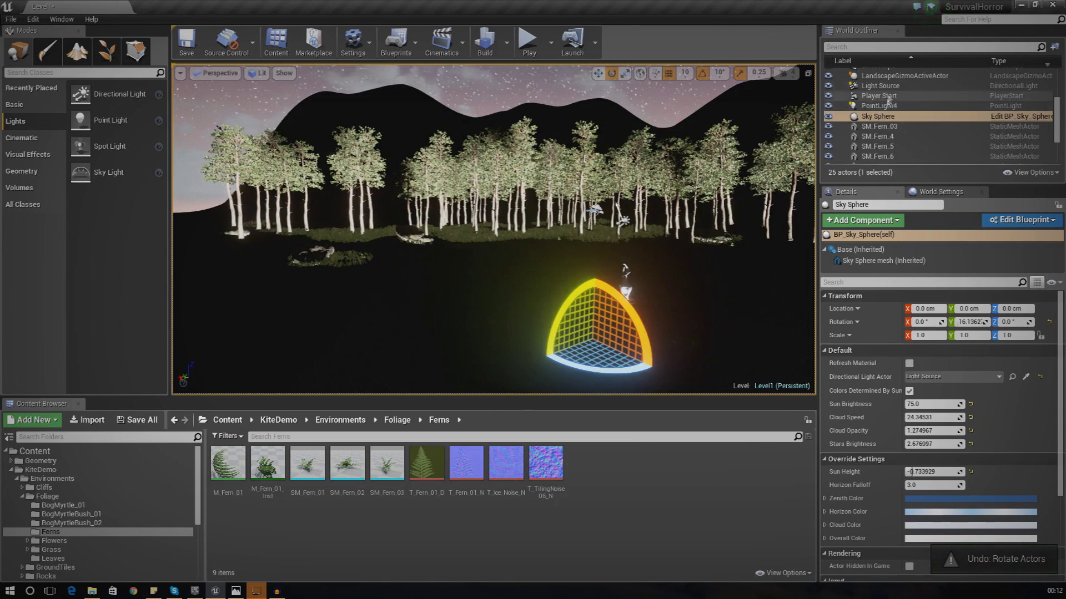
{"action": "left_click", "coordinate": [880, 86]}
{"action": "left_click_drag", "start_coordinate": [669, 183], "coordinate": [589, 330]}
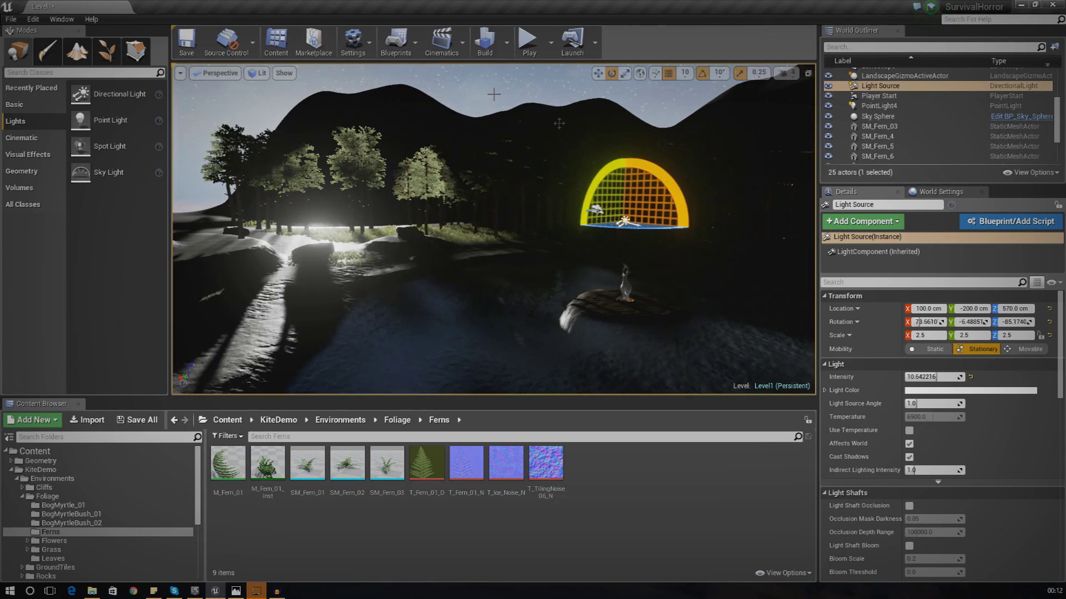
{"action": "left_click_drag", "start_coordinate": [604, 219], "coordinate": [604, 247]}
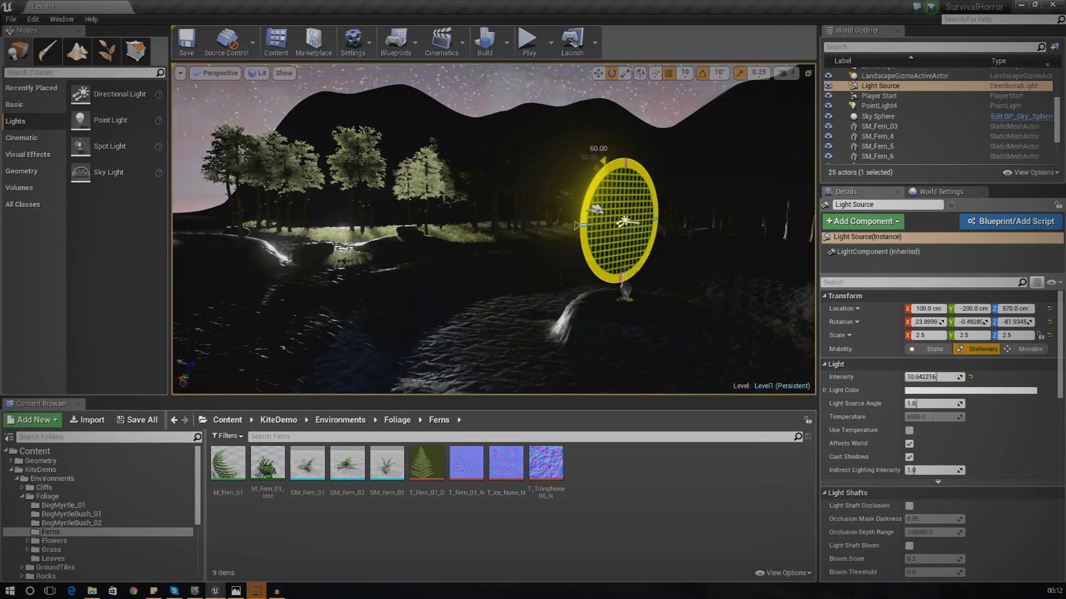
{"action": "left_click_drag", "start_coordinate": [619, 156], "coordinate": [445, 180]}
{"action": "mouse_move", "coordinate": [445, 180]}
{"action": "right_mouse_down"}
{"action": "mouse_move", "coordinate": [450, 197]}
{"action": "mouse_move", "coordinate": [560, 197]}
{"action": "mouse_move", "coordinate": [610, 161]}
{"action": "mouse_move", "coordinate": [522, 167]}
{"action": "mouse_move", "coordinate": [530, 179]}
{"action": "mouse_move", "coordinate": [477, 186]}
{"action": "mouse_move", "coordinate": [448, 175]}
{"action": "right_mouse_up"}
{"action": "left_click_drag", "start_coordinate": [463, 182], "coordinate": [467, 240]}
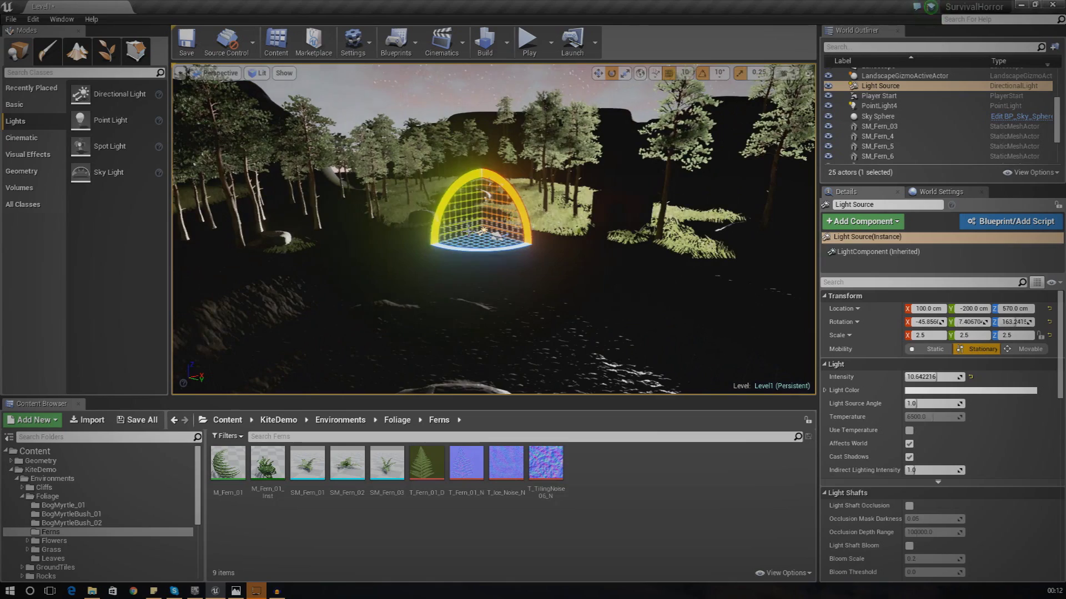
{"action": "left_click_drag", "start_coordinate": [441, 204], "coordinate": [419, 261]}
{"action": "mouse_move", "coordinate": [672, 198]}
{"action": "right_mouse_down"}
{"action": "mouse_move", "coordinate": [299, 198]}
{"action": "mouse_move", "coordinate": [671, 198]}
{"action": "right_mouse_up"}
Refresh the Sky Sphere's material for the new light direction and inspect the sky around the level.
{"action": "left_click", "coordinate": [885, 117]}
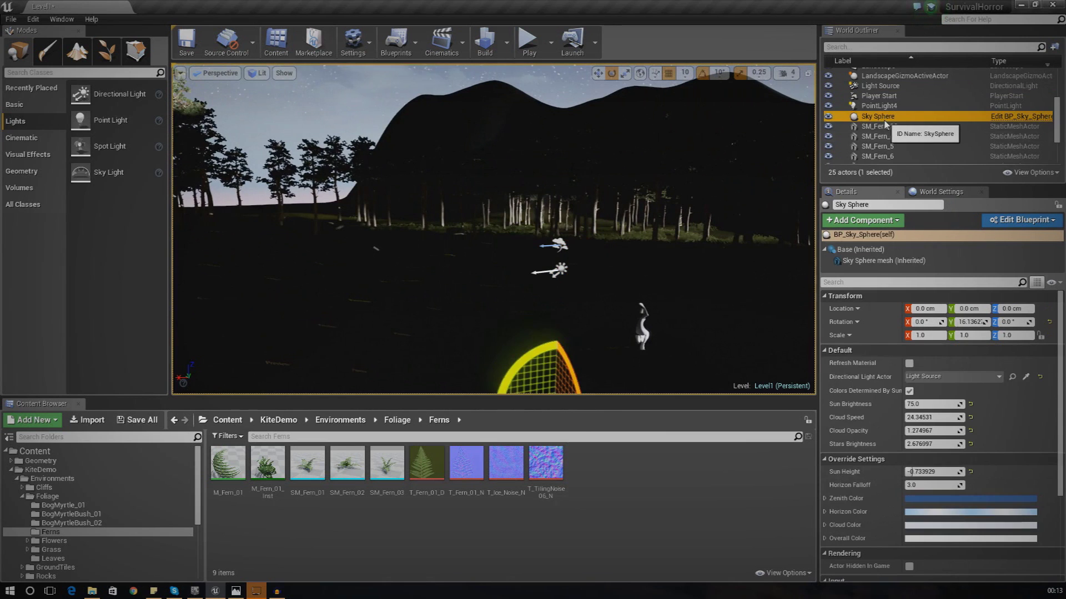
{"action": "left_click", "coordinate": [909, 365]}
{"action": "right_click_drag", "start_coordinate": [671, 233], "coordinate": [799, 100]}
{"action": "right_click_drag", "start_coordinate": [671, 197], "coordinate": [671, 197]}
{"action": "right_click_drag", "start_coordinate": [627, 261], "coordinate": [626, 262]}
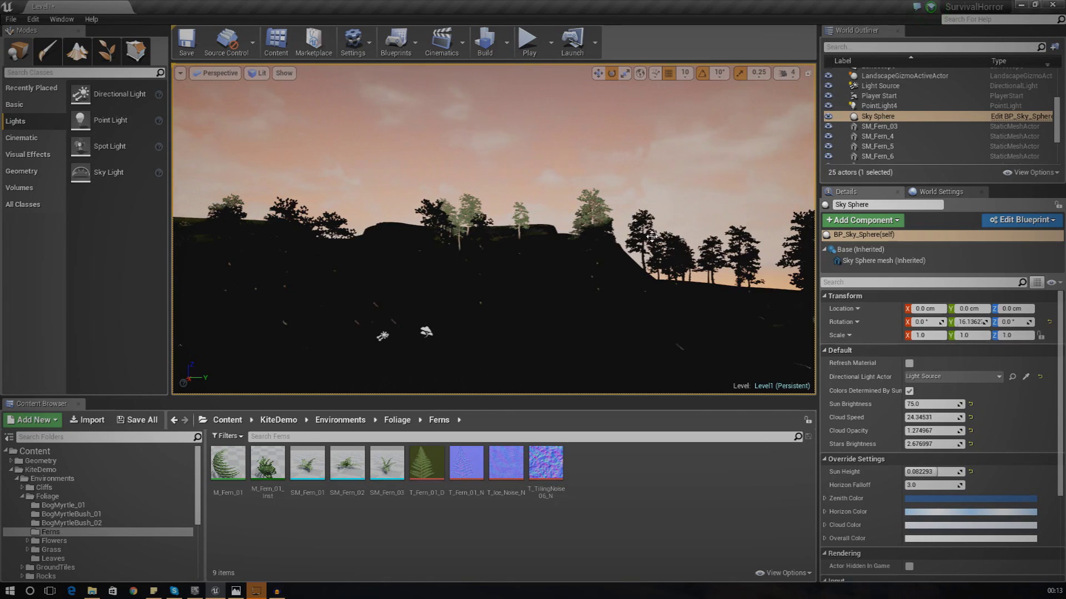
{"action": "right_click_drag", "start_coordinate": [595, 180], "coordinate": [100, 222]}
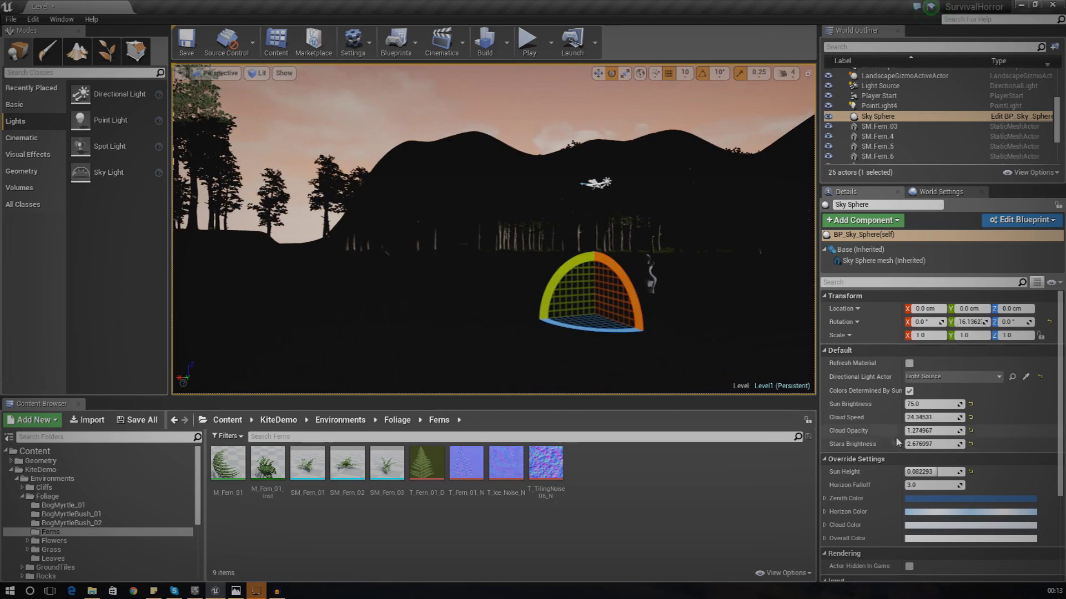
Raise the Sky Sphere's Stars Brightness to about 610.84.
{"action": "left_click_drag", "start_coordinate": [932, 444], "coordinate": [954, 444]}
{"action": "right_click_drag", "start_coordinate": [722, 289], "coordinate": [692, 187]}
{"action": "left_click_drag", "start_coordinate": [932, 444], "coordinate": [966, 444]}
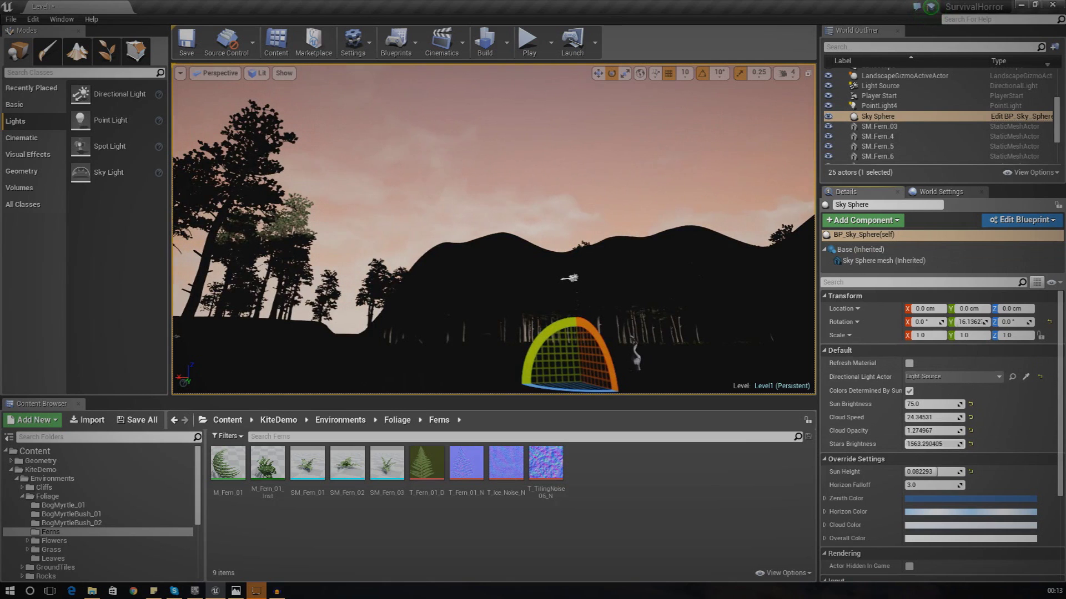
{"action": "right_click_drag", "start_coordinate": [645, 210], "coordinate": [641, 236]}
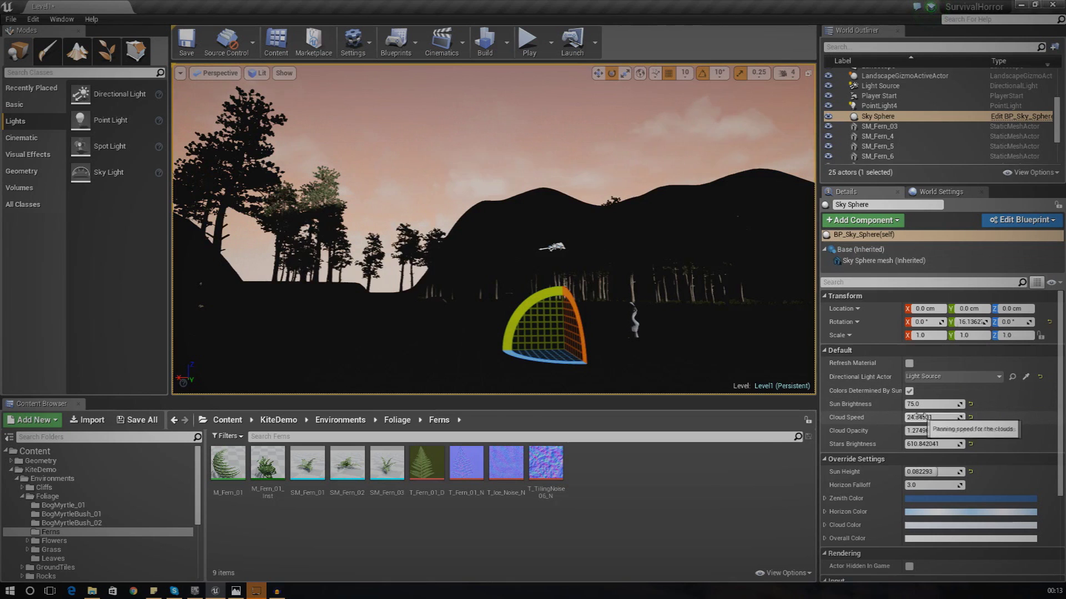
Set the Sky Sphere's Cloud Speed to about 15.66 and its Cloud Opacity to about 2.33.
{"action": "left_click_drag", "start_coordinate": [929, 417], "coordinate": [900, 417]}
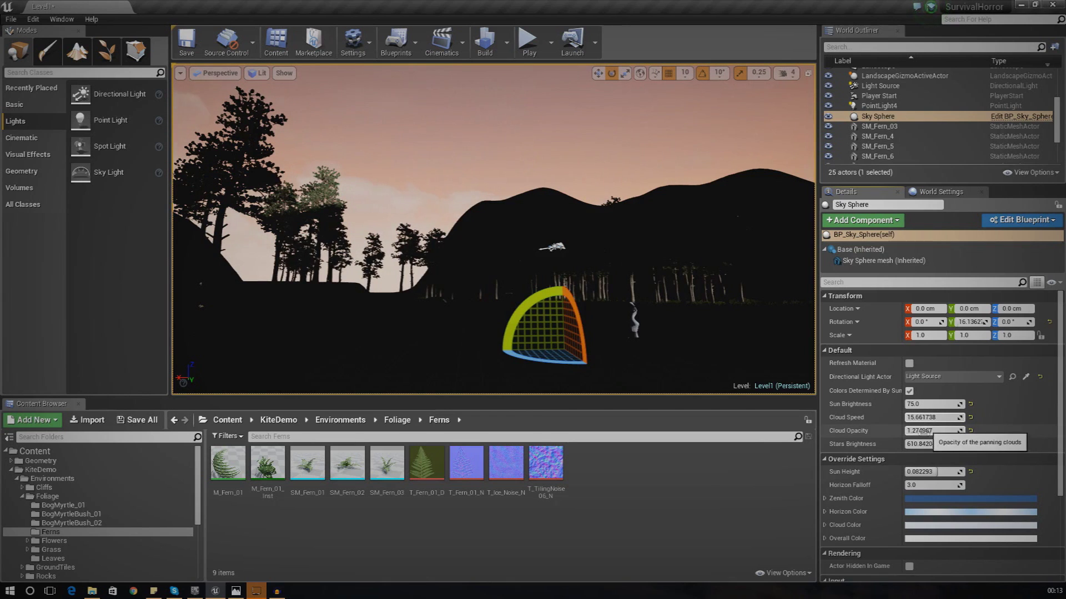
{"action": "mouse_move", "coordinate": [928, 431]}
{"action": "left_mouse_down"}
{"action": "mouse_move", "coordinate": [949, 431]}
{"action": "mouse_move", "coordinate": [927, 432]}
{"action": "left_mouse_up"}
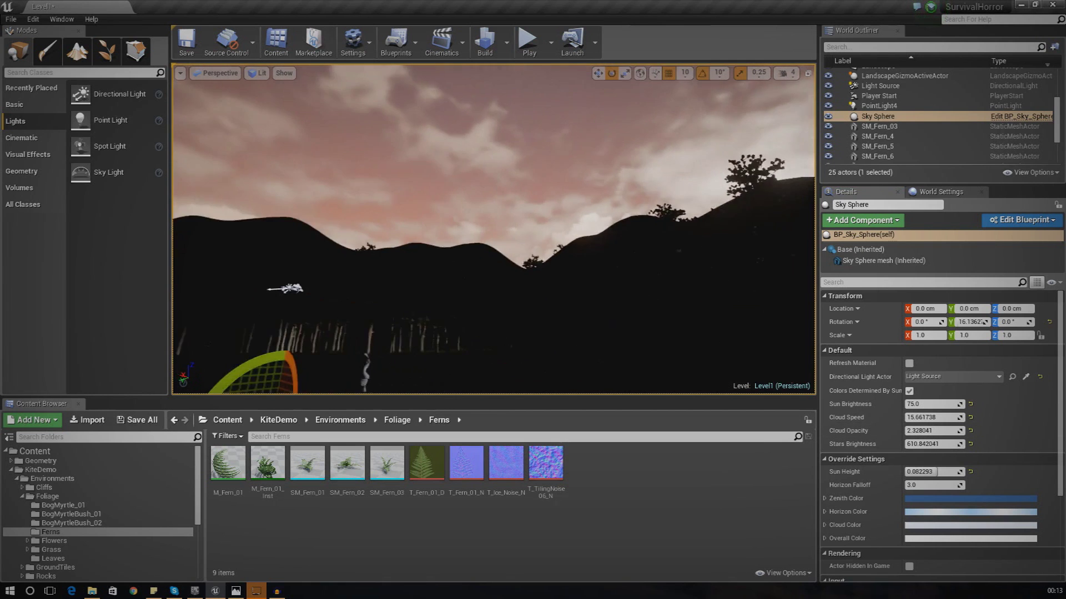
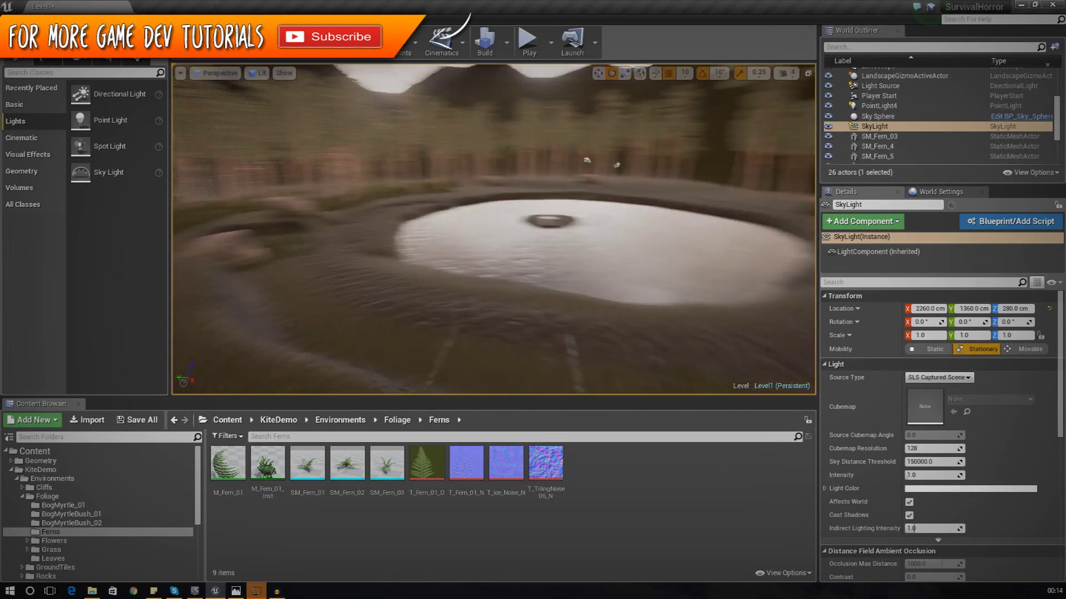
Set the SkyLight's Intensity to 0.4 and play the level to check the lighting in game.
{"action": "mouse_move", "coordinate": [494, 229]}
{"action": "right_mouse_down"}
{"action": "mouse_move", "coordinate": [683, 239]}
{"action": "mouse_move", "coordinate": [777, 222]}
{"action": "mouse_move", "coordinate": [493, 184]}
{"action": "mouse_move", "coordinate": [494, 228]}
{"action": "right_mouse_up"}
{"action": "right_click_drag", "start_coordinate": [604, 109], "coordinate": [598, 81]}
{"action": "right_click_drag", "start_coordinate": [541, 286], "coordinate": [541, 288]}
{"action": "mouse_move", "coordinate": [625, 266]}
{"action": "right_mouse_down"}
{"action": "mouse_move", "coordinate": [423, 139]}
{"action": "mouse_move", "coordinate": [625, 266]}
{"action": "right_mouse_up"}
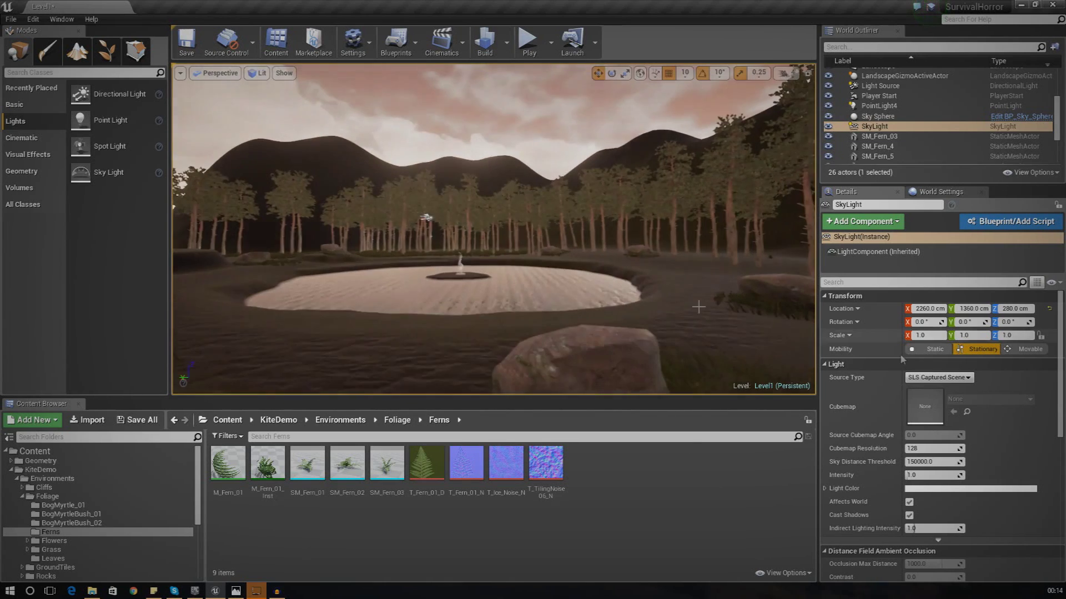
{"action": "left_click", "coordinate": [860, 127]}
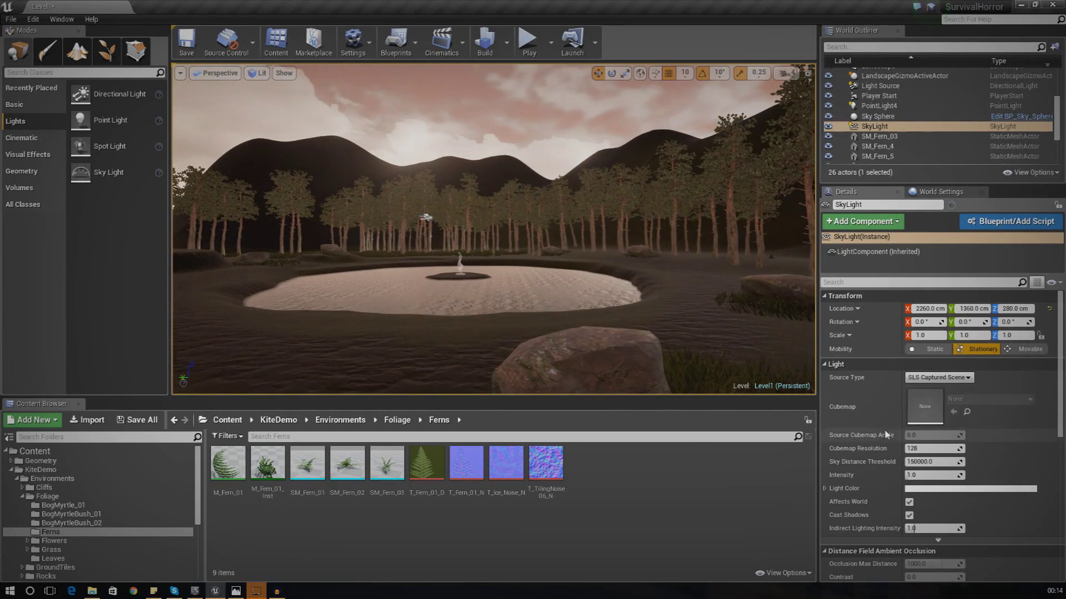
{"action": "scroll", "coordinate": [890, 412], "scroll_direction": "down", "scroll_amount": 2}
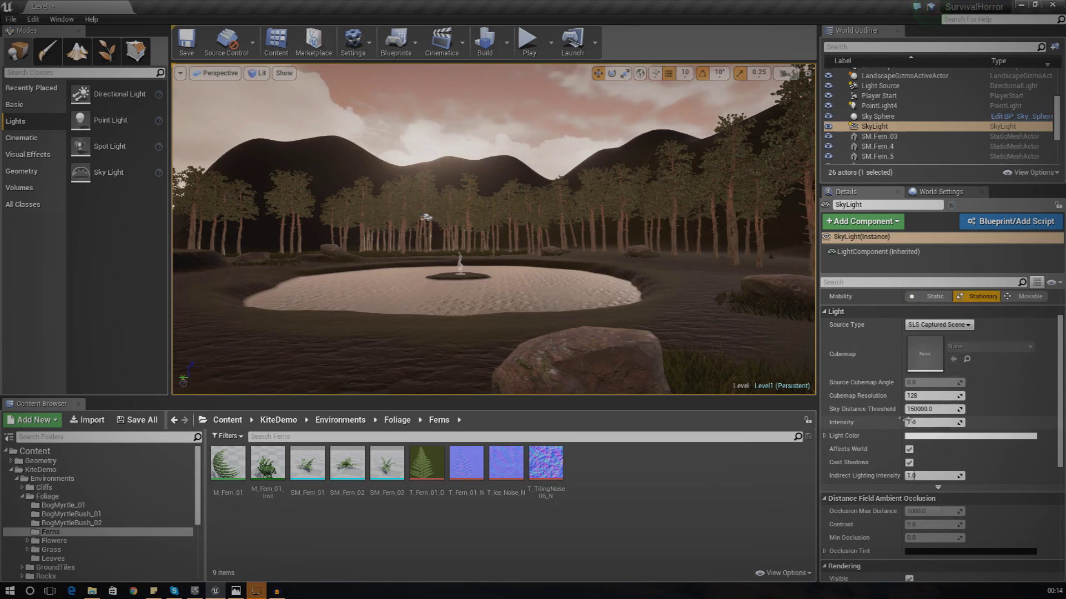
{"action": "mouse_move", "coordinate": [906, 421]}
{"action": "left_mouse_down"}
{"action": "mouse_move", "coordinate": [888, 422]}
{"action": "mouse_move", "coordinate": [899, 422]}
{"action": "left_mouse_up"}
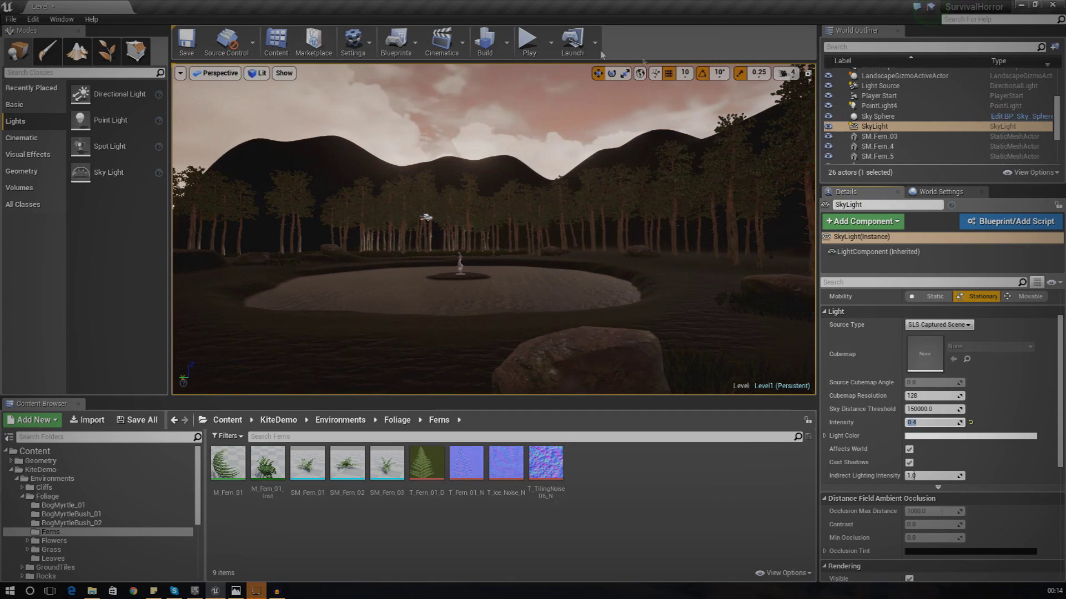
{"action": "left_click", "coordinate": [528, 44]}
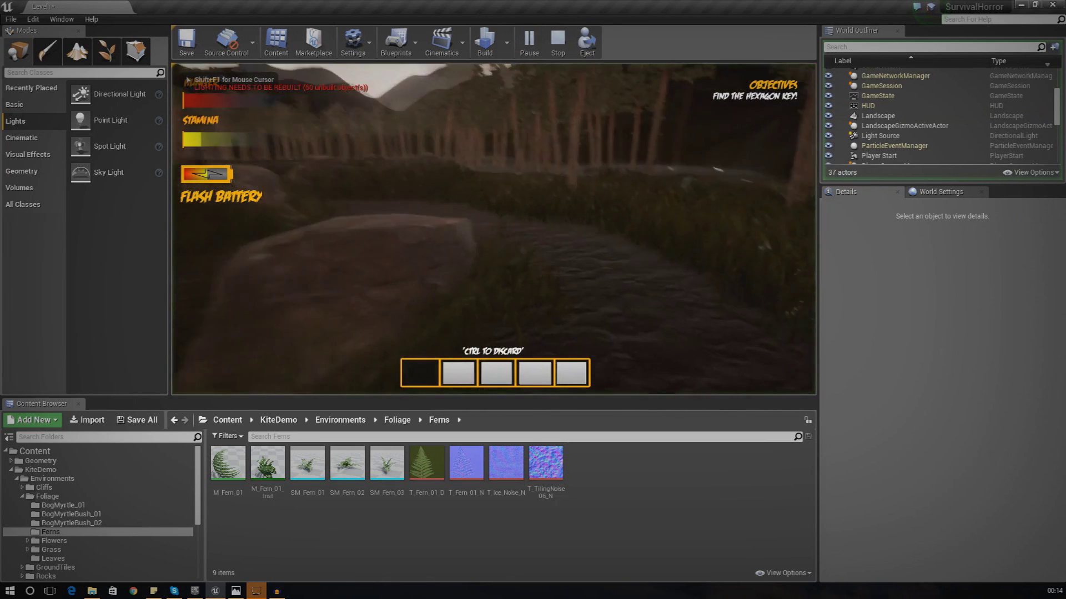
Walk and sprint through the forest in the running game to examine the lighting around the pond and paths, and end the play session.
{"action": "key", "text": "w"}
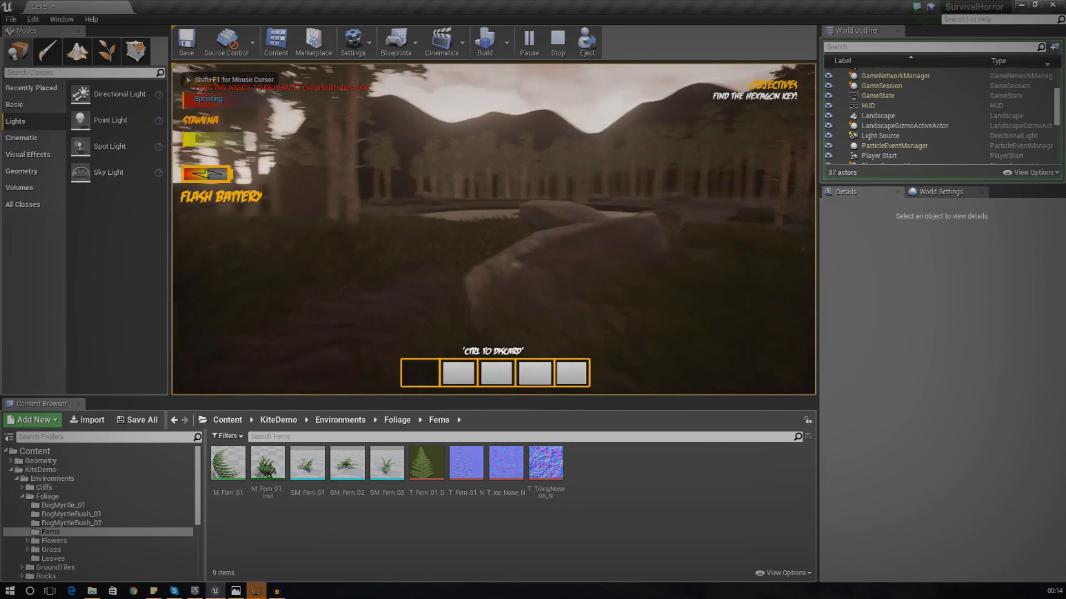
{"action": "key", "text": "w"}
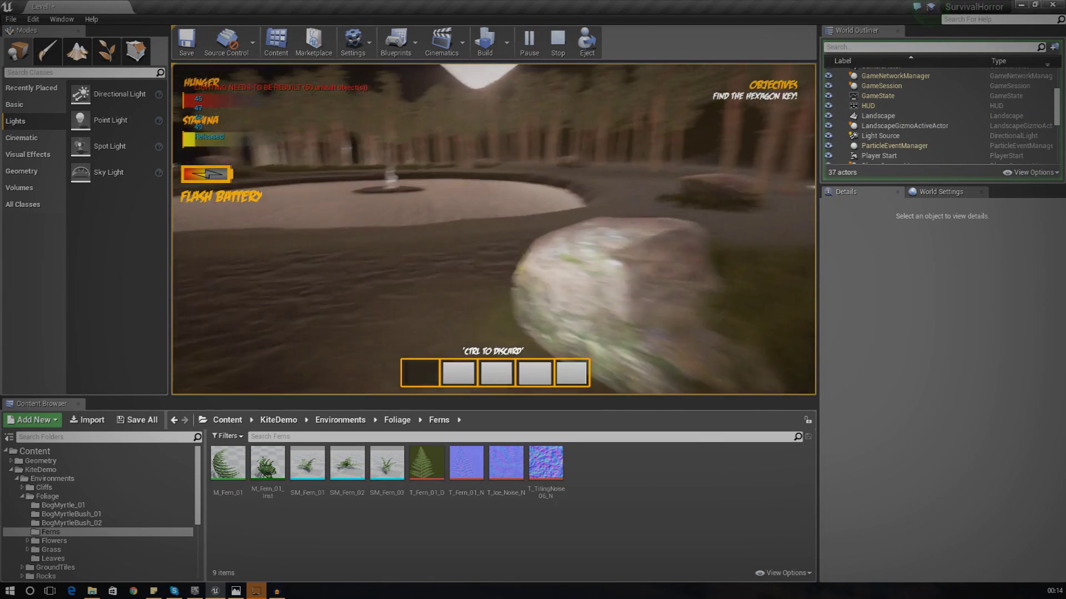
{"action": "key", "text": "w"}
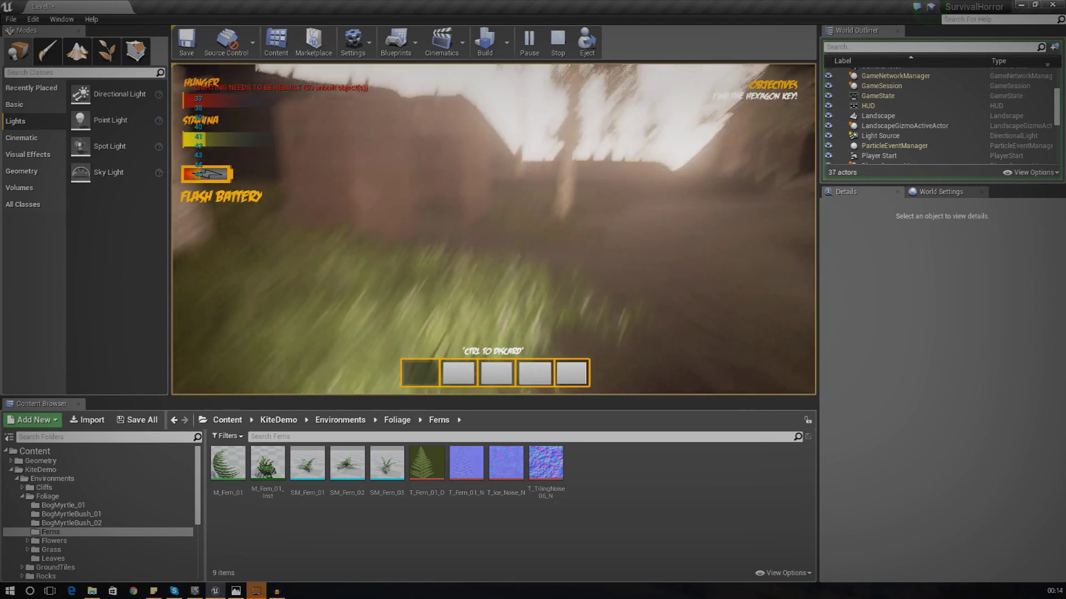
{"action": "key", "text": "shift+w"}
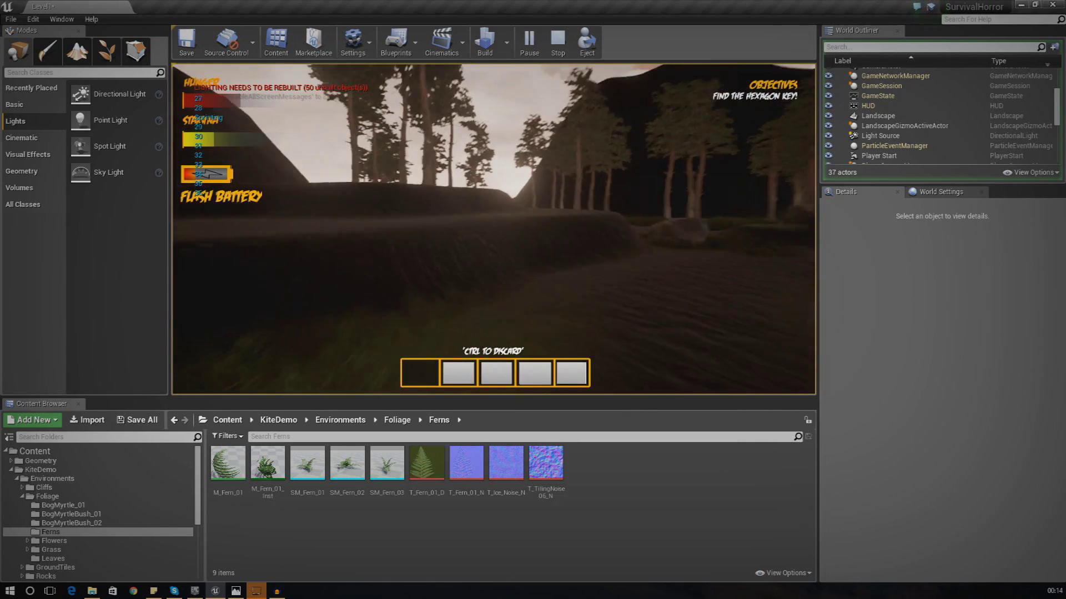
{"action": "key", "text": "w"}
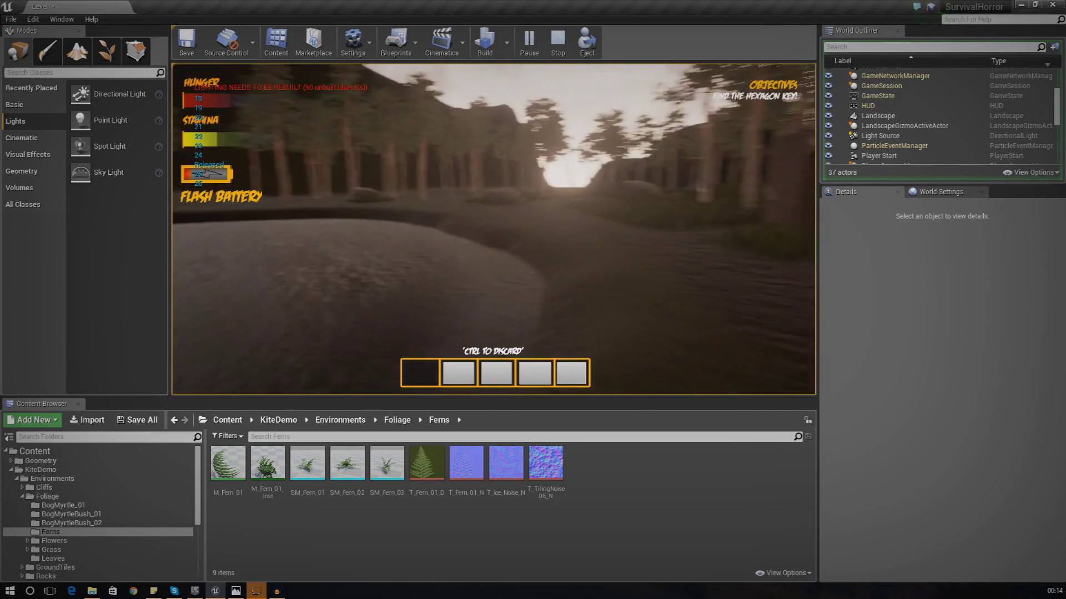
{"action": "key", "text": "shift+w"}
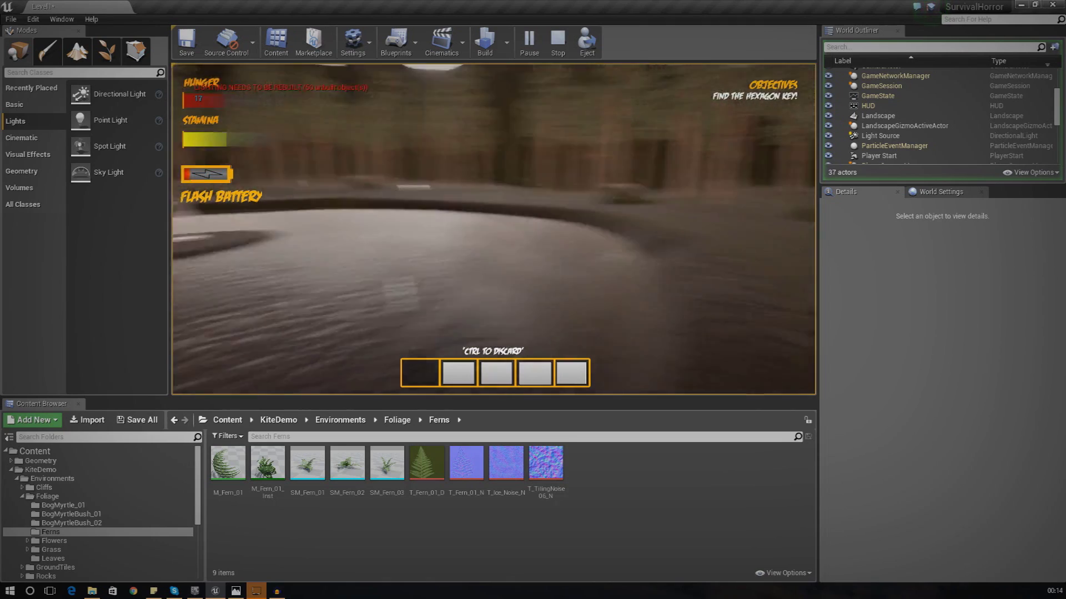
{"action": "key", "text": "w"}
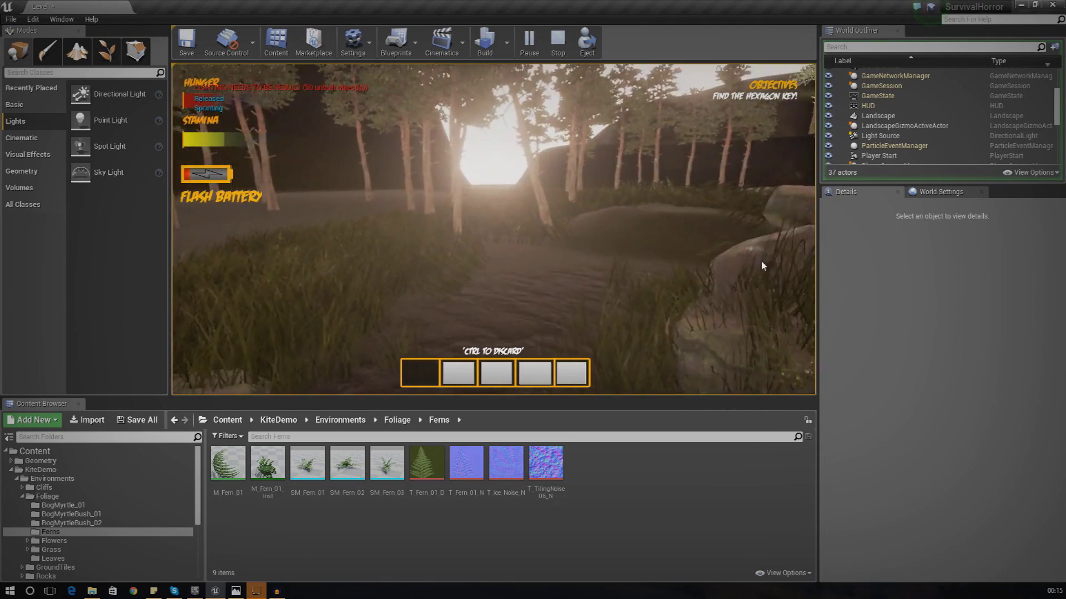
{"action": "key", "text": "Escape"}
Try a SkyLight Intensity of 0.15 and inspect how dark the forest and pond look.
{"action": "left_click", "coordinate": [922, 422]}
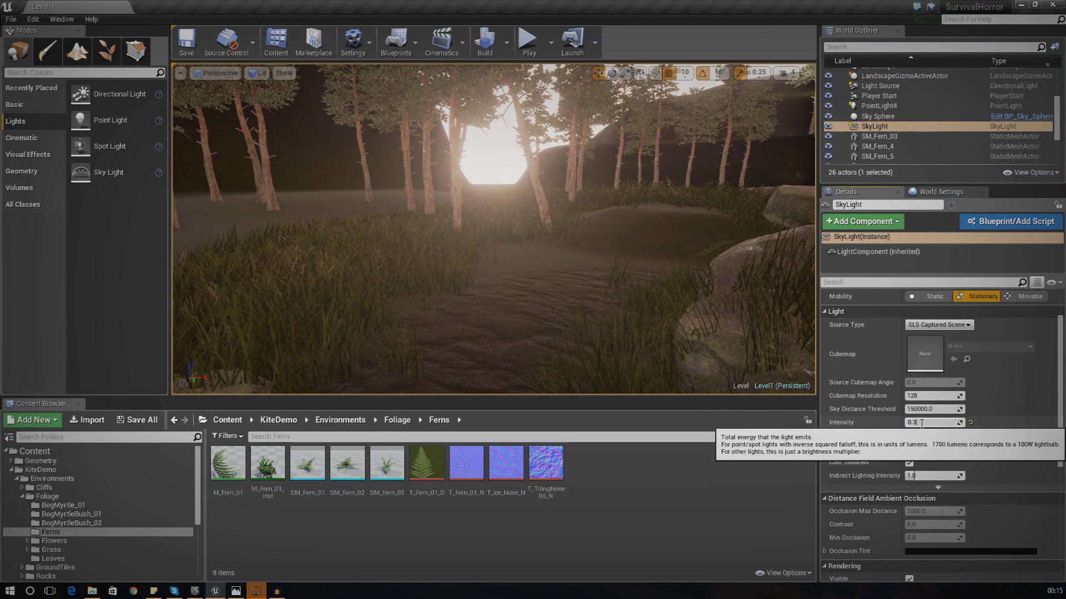
{"action": "key", "text": "Return"}
{"action": "type", "text": "0"}
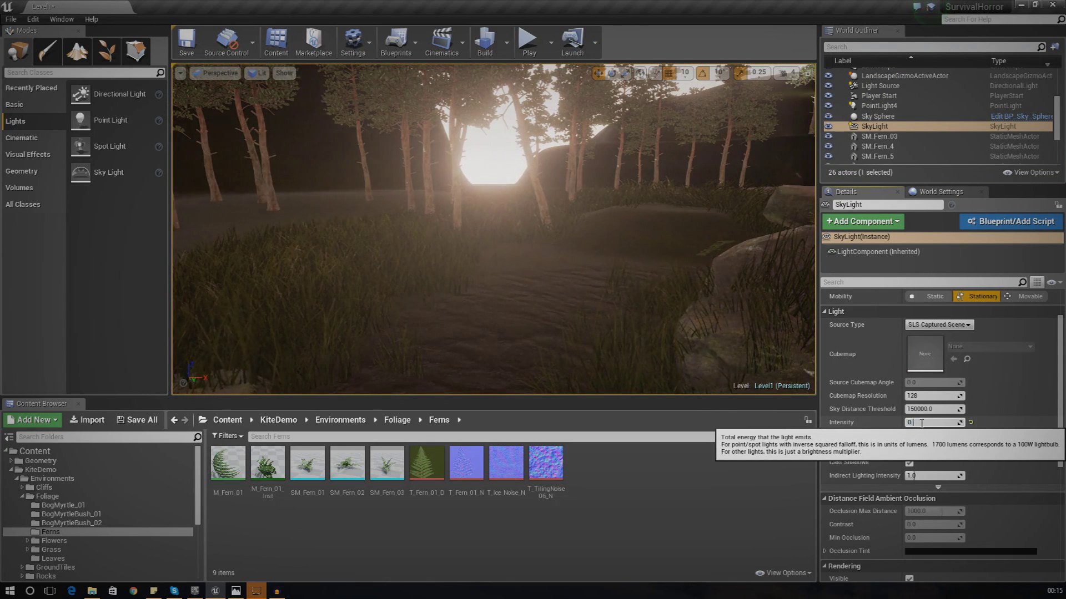
{"action": "type", "text": ".1"}
{"action": "key", "text": "Return"}
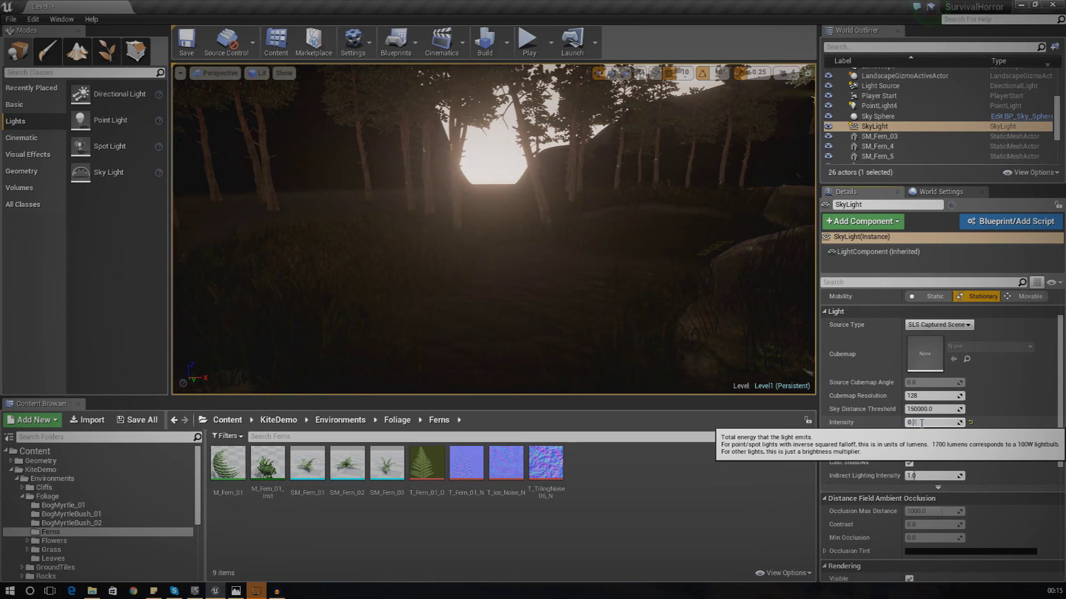
{"action": "right_click_drag", "start_coordinate": [610, 233], "coordinate": [336, 188]}
{"action": "right_click_drag", "start_coordinate": [500, 214], "coordinate": [710, 274]}
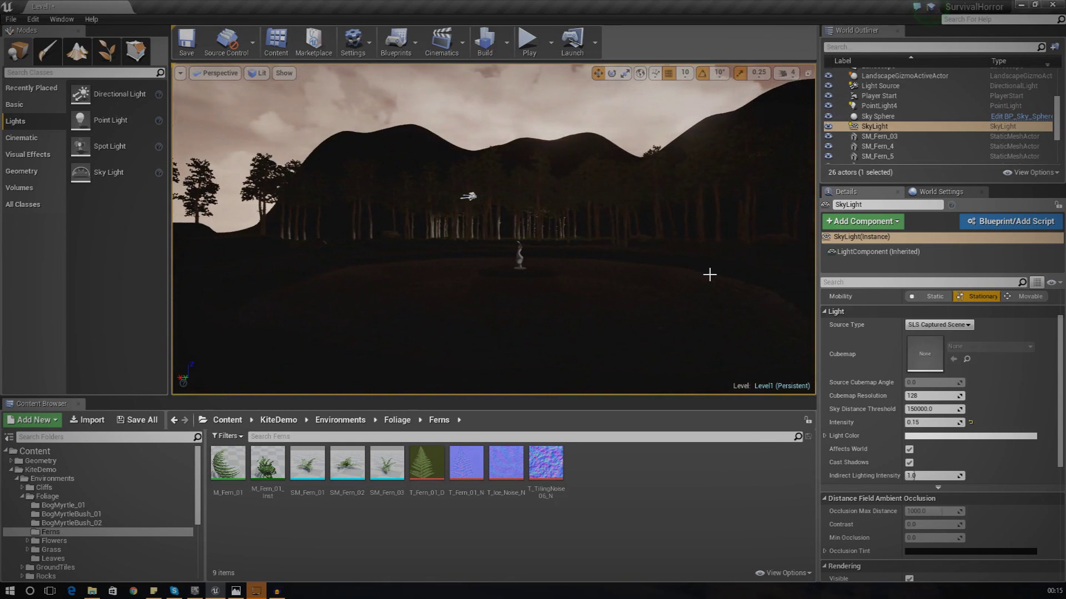
{"action": "right_click_drag", "start_coordinate": [494, 229], "coordinate": [476, 328]}
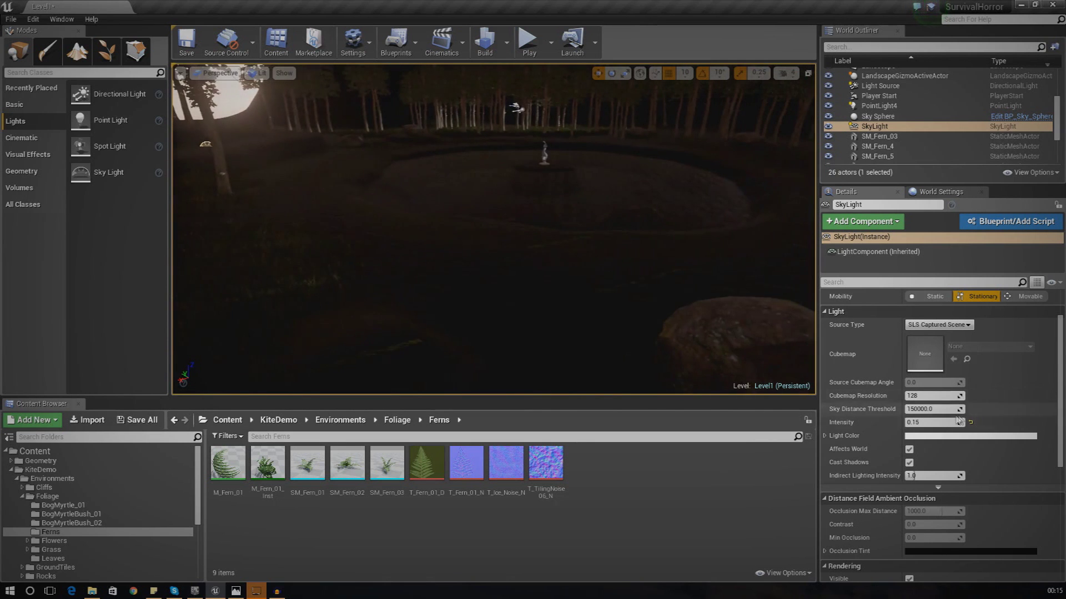
Set the SkyLight's Intensity to 0.2 and look at the Capture1.PNG night forest reference picture.
{"action": "left_click", "coordinate": [918, 422]}
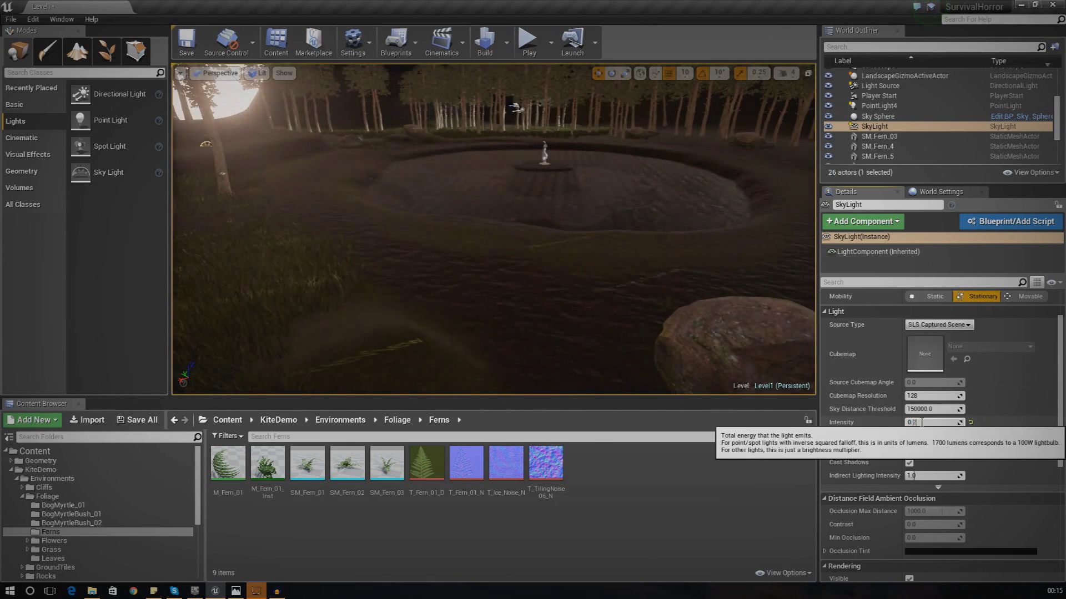
{"action": "key", "text": "Return"}
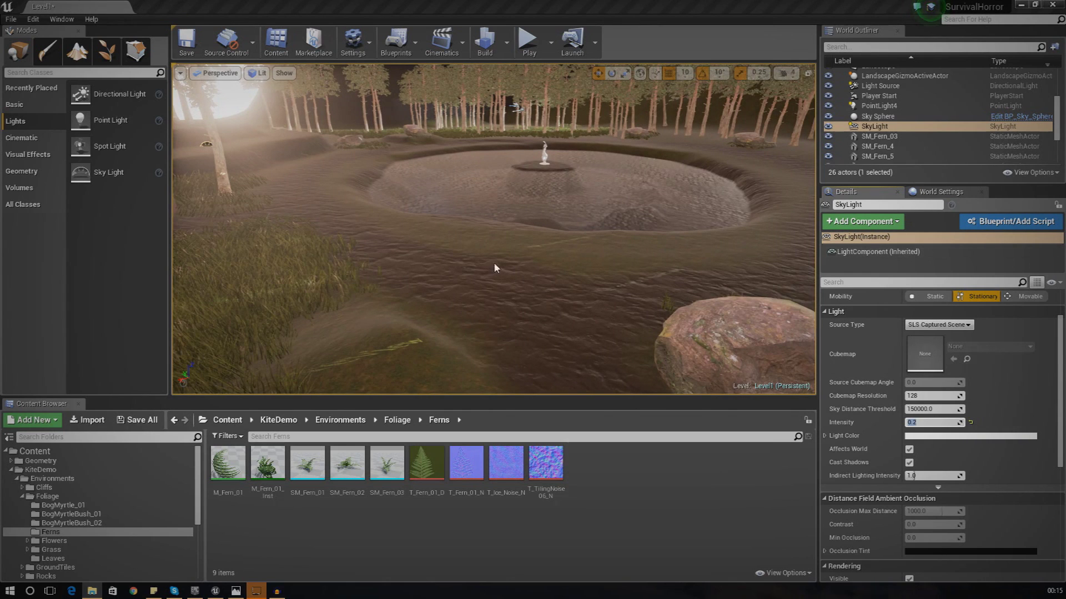
{"action": "left_click_drag", "start_coordinate": [1065, 222], "coordinate": [515, 78]}
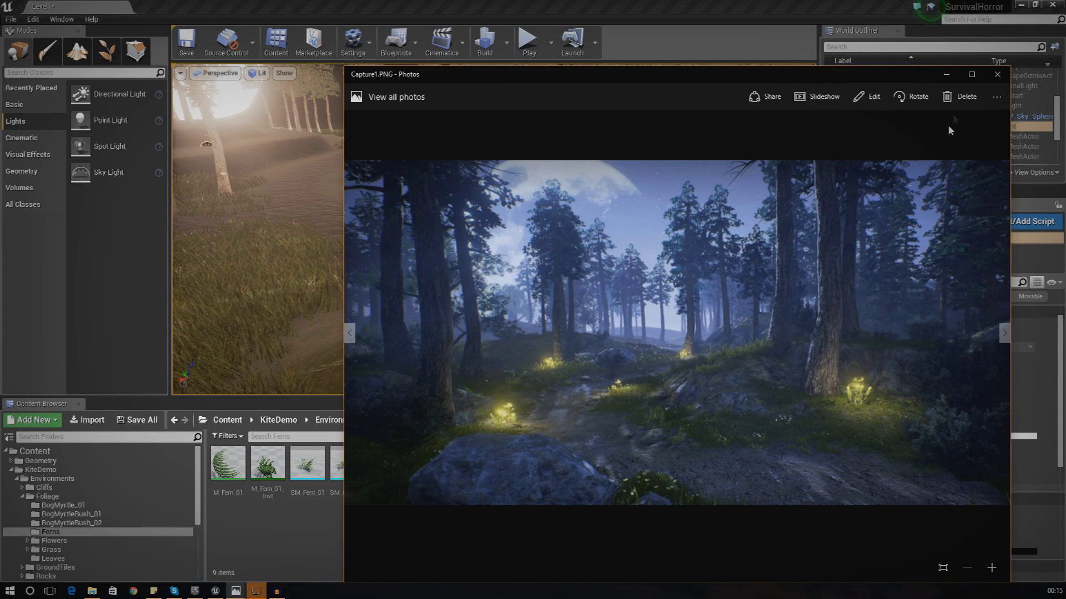
{"action": "left_click", "coordinate": [997, 75]}
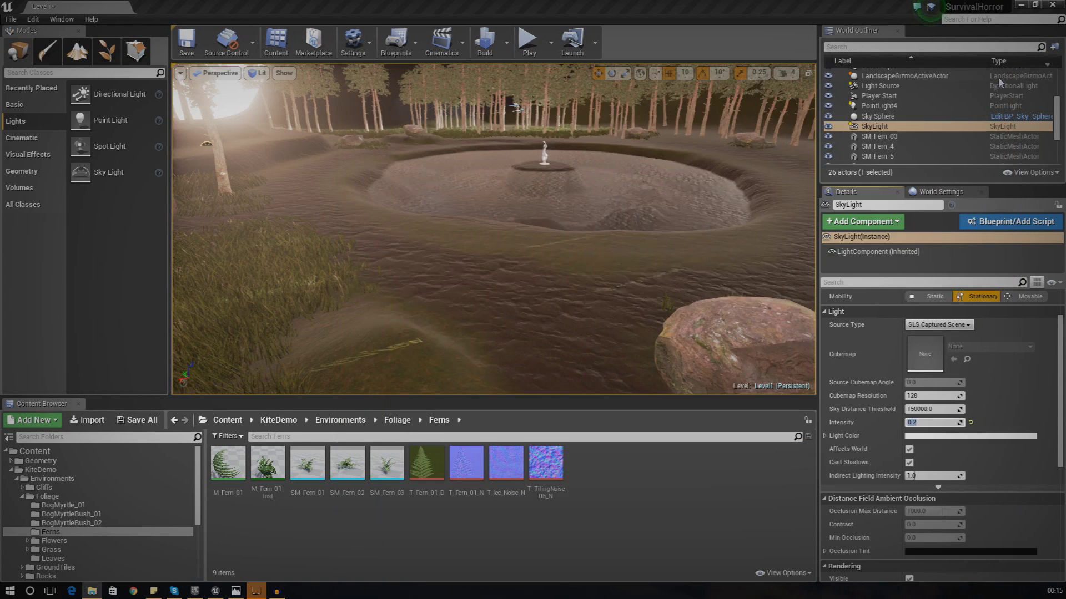
Place a point light in the grass beside the path in front of the small building.
{"action": "right_click_drag", "start_coordinate": [493, 229], "coordinate": [633, 222]}
{"action": "key", "text": "w"}
{"action": "right_click_drag", "start_coordinate": [702, 249], "coordinate": [564, 335]}
{"action": "key", "text": "w"}
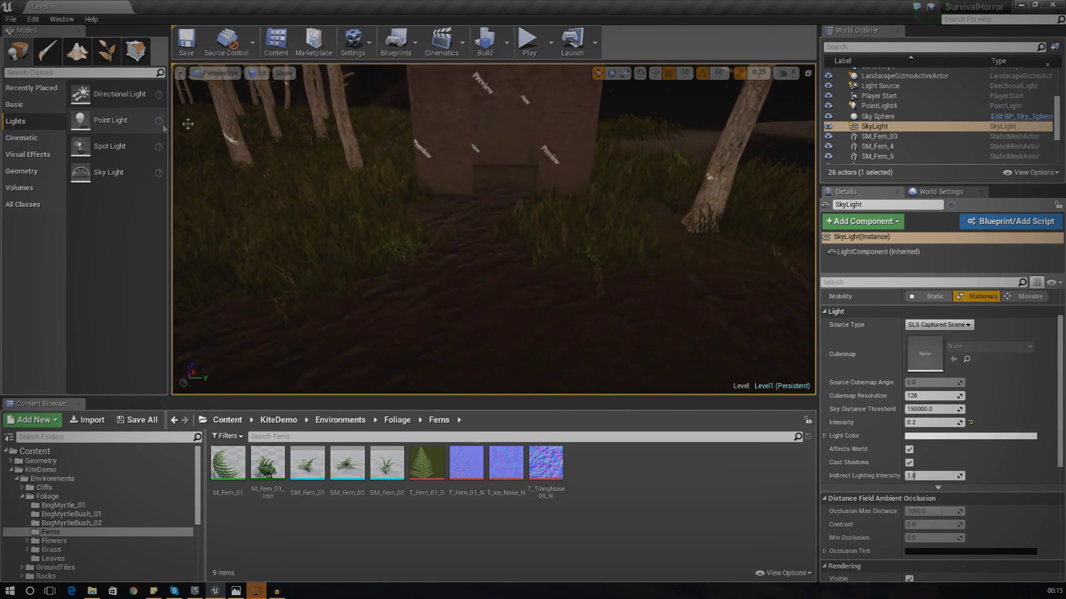
{"action": "left_click_drag", "start_coordinate": [117, 128], "coordinate": [409, 236]}
{"action": "key", "text": "f"}
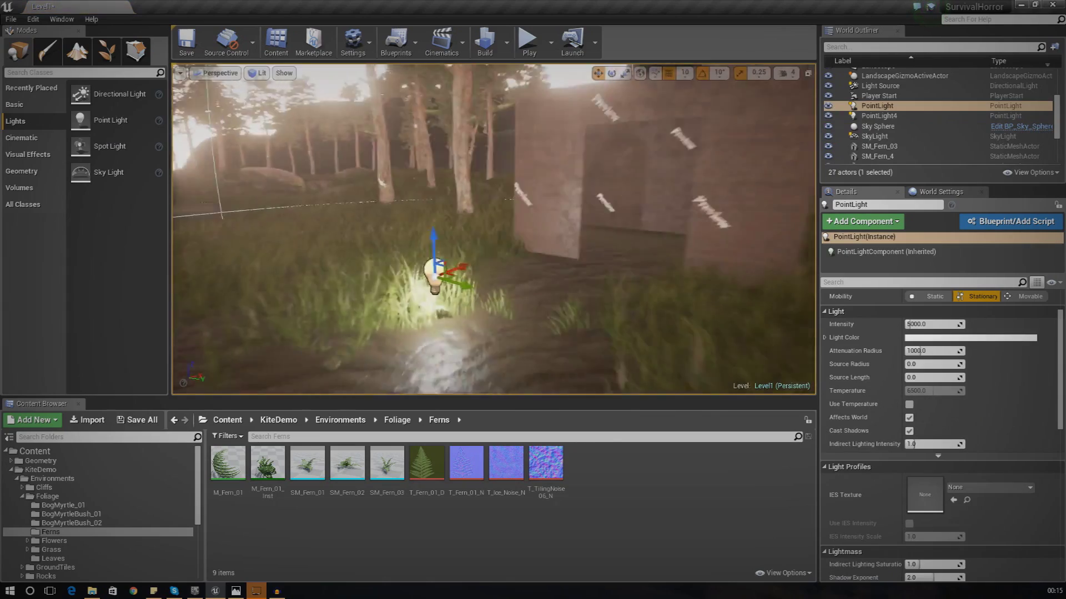
{"action": "right_click_drag", "start_coordinate": [409, 236], "coordinate": [444, 189]}
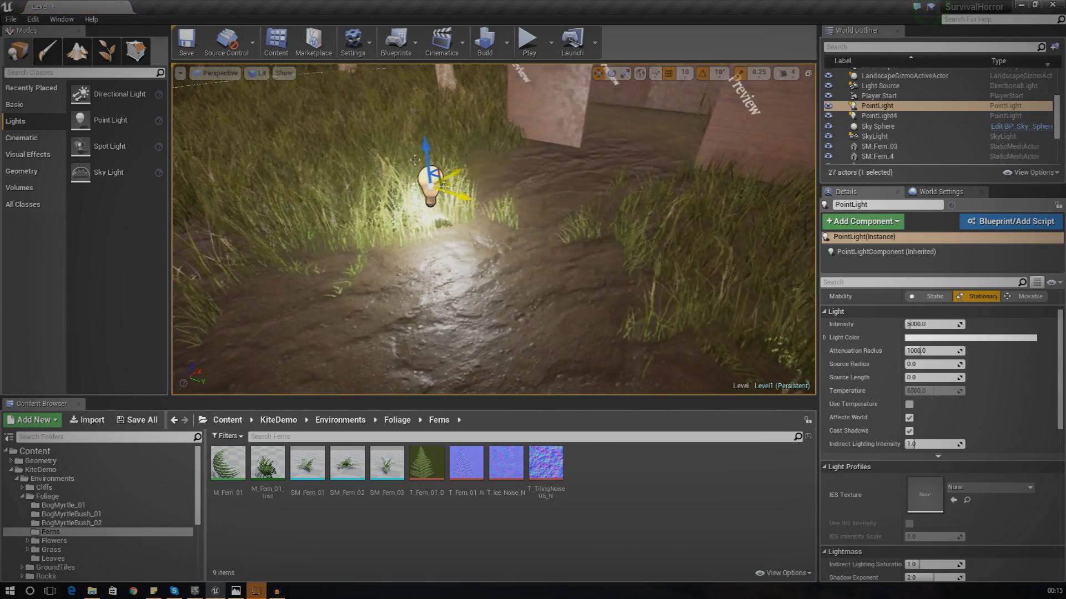
Raise the point light above the grass and set its Intensity to about 14666.06 and Attenuation Radius to about 161.07.
{"action": "left_click_drag", "start_coordinate": [423, 155], "coordinate": [416, 96]}
{"action": "mouse_move", "coordinate": [408, 81]}
{"action": "right_mouse_down"}
{"action": "mouse_move", "coordinate": [360, 72]}
{"action": "mouse_move", "coordinate": [410, 67]}
{"action": "right_mouse_up"}
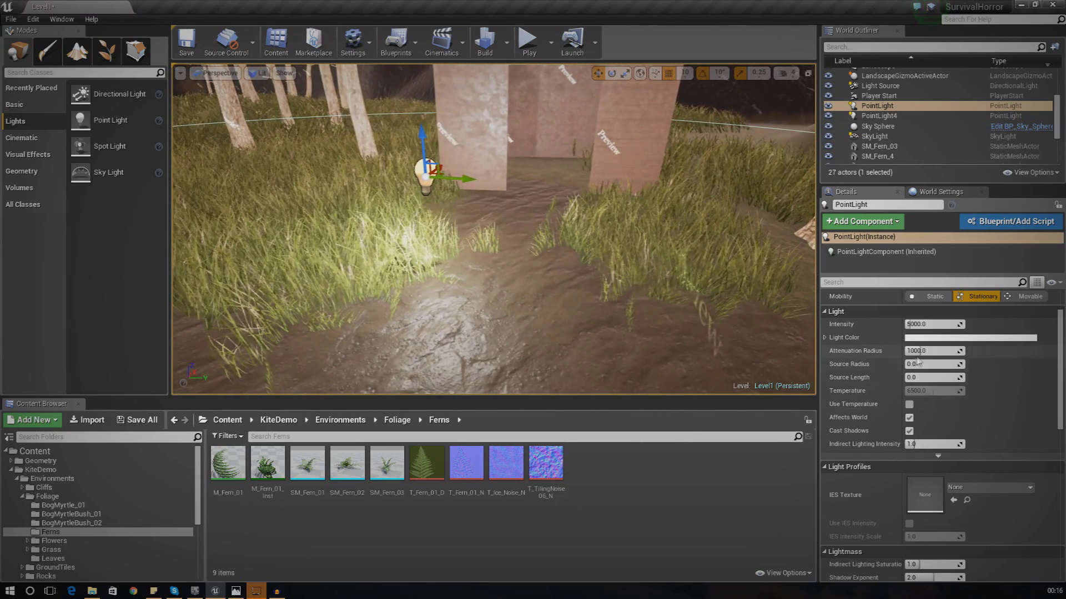
{"action": "left_click_drag", "start_coordinate": [921, 351], "coordinate": [891, 351]}
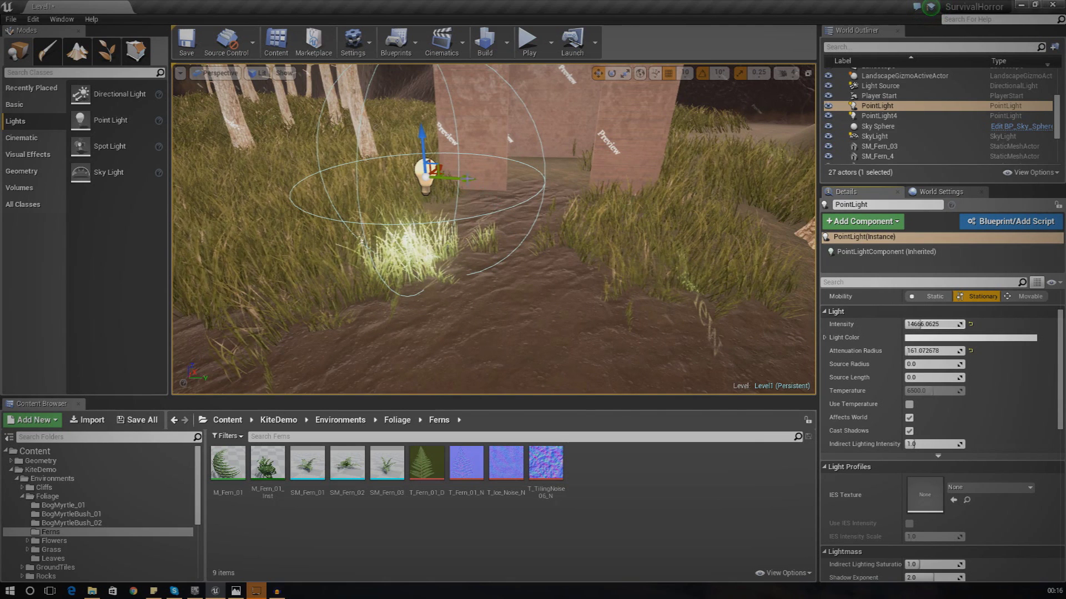
Duplicate the point light and move the copy across the path, close to the other side of the building's entrance.
{"action": "key", "text": "ctrl+z"}
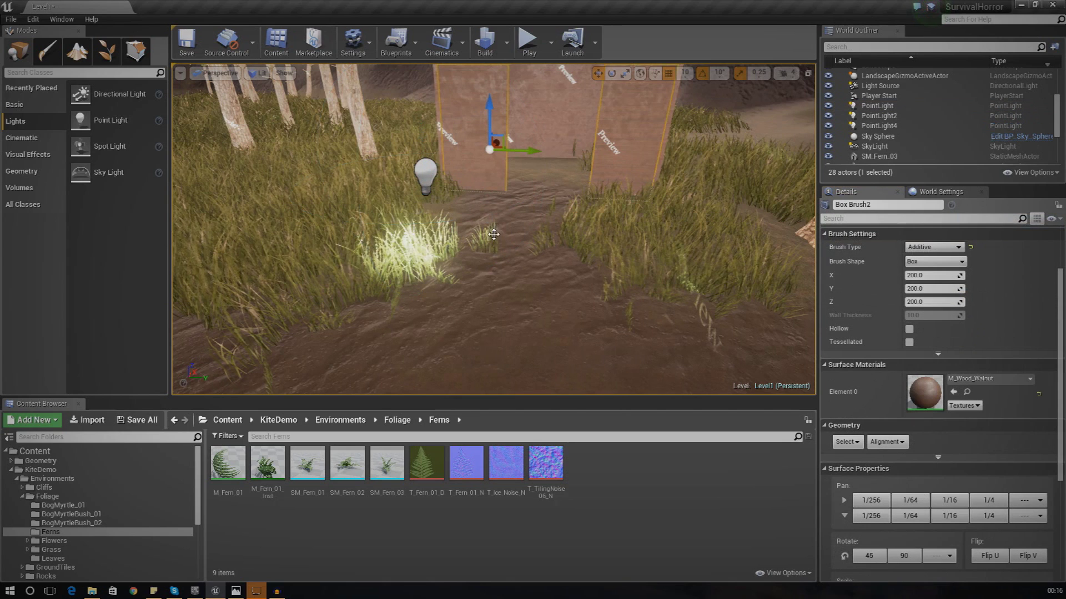
{"action": "left_click", "coordinate": [427, 207]}
{"action": "left_click", "coordinate": [425, 176]}
{"action": "left_click_drag", "start_coordinate": [450, 178], "coordinate": [660, 194]}
{"action": "right_click_drag", "start_coordinate": [660, 194], "coordinate": [624, 315]}
{"action": "left_click_drag", "start_coordinate": [456, 188], "coordinate": [666, 287]}
{"action": "right_click_drag", "start_coordinate": [447, 259], "coordinate": [550, 225]}
{"action": "key", "text": "s"}
{"action": "key", "text": "w"}
{"action": "key", "text": "ctrl+v"}
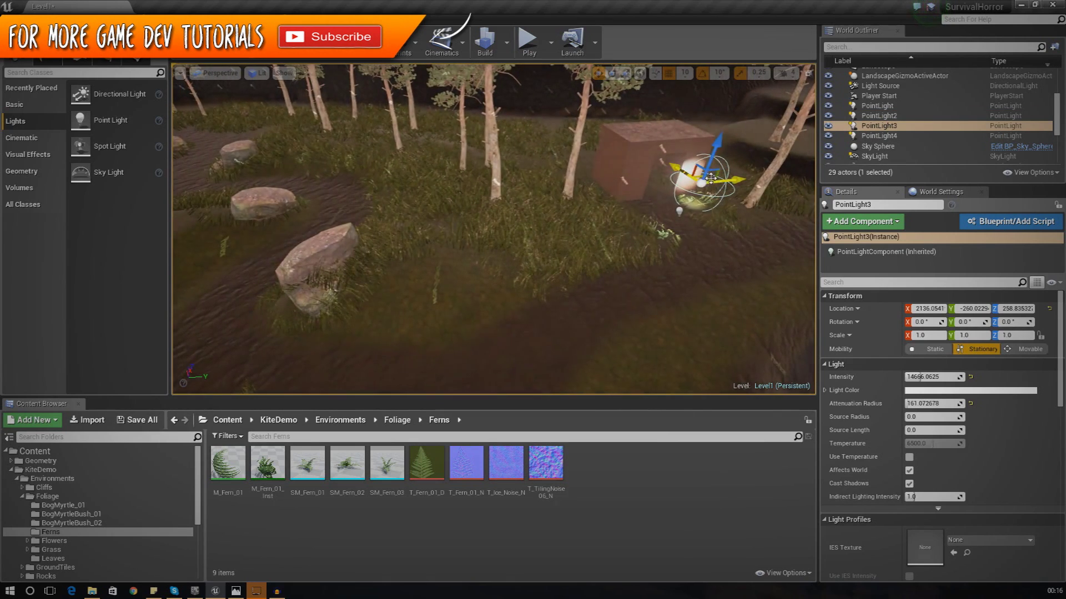
{"action": "key", "text": "Delete"}
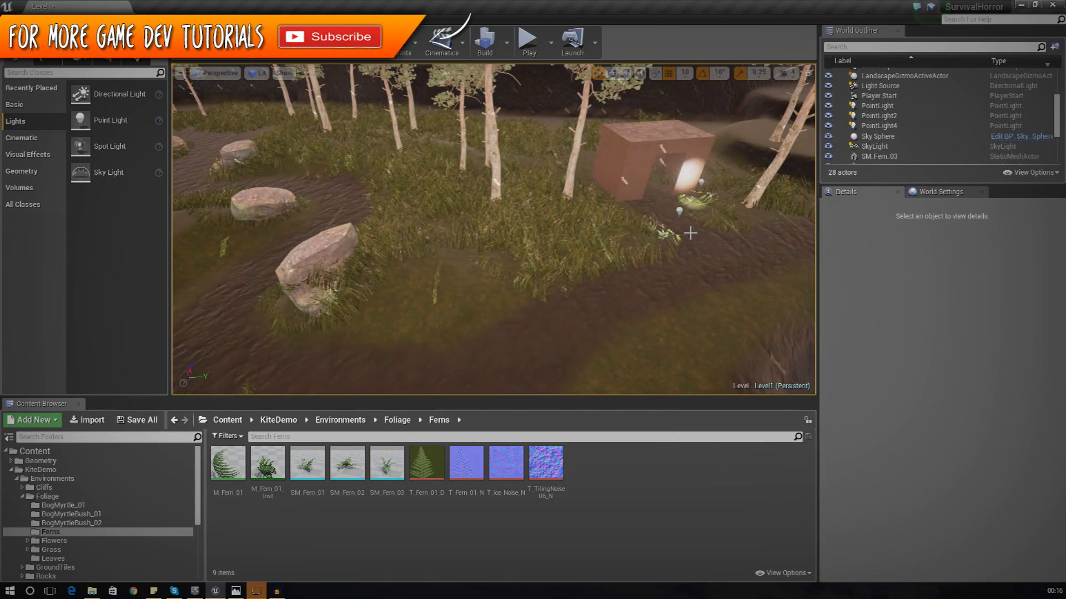
Give the point light nearest the building a warm orange Light Color with linear hex FFB55AFF.
{"action": "key", "text": "w"}
{"action": "right_click_drag", "start_coordinate": [690, 232], "coordinate": [778, 389]}
{"action": "left_click", "coordinate": [607, 213]}
{"action": "key", "text": "w"}
{"action": "key", "text": "s"}
{"action": "left_click", "coordinate": [915, 391]}
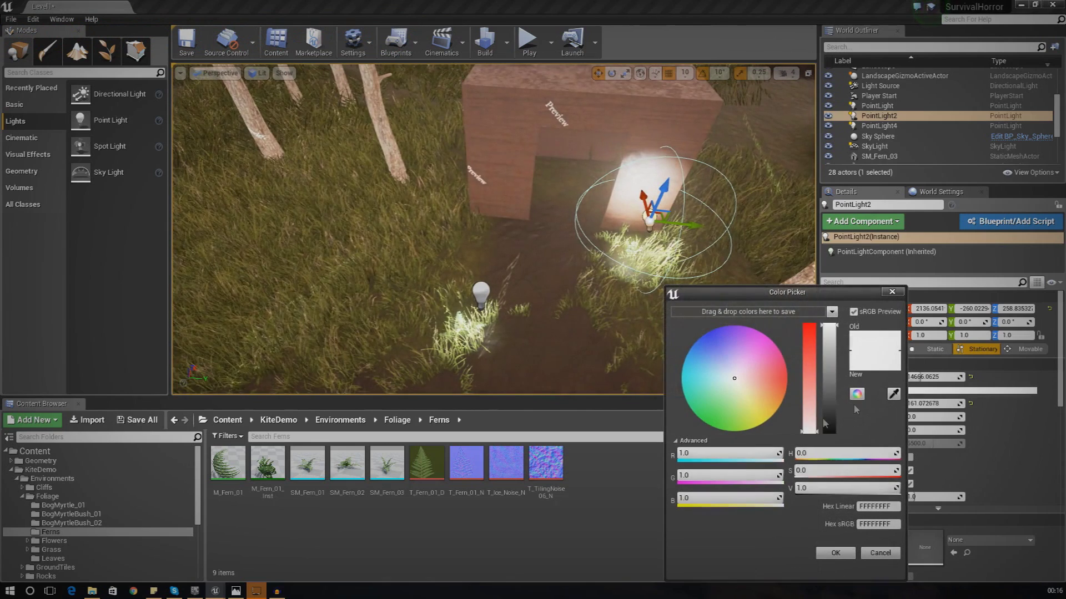
{"action": "left_click", "coordinate": [758, 393]}
{"action": "left_click_drag", "start_coordinate": [758, 396], "coordinate": [764, 398]}
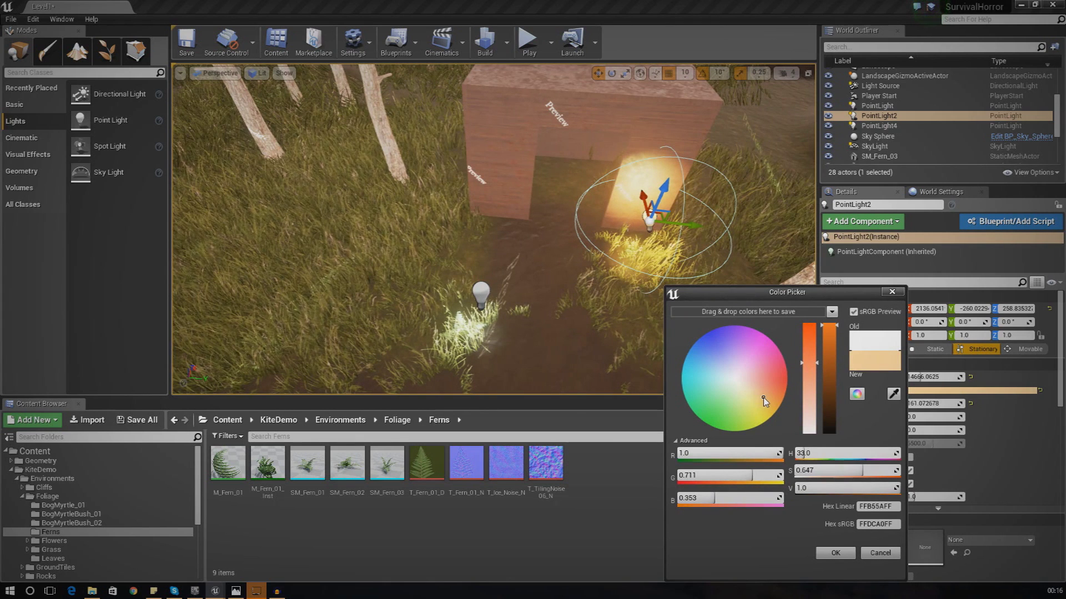
{"action": "left_click", "coordinate": [835, 552]}
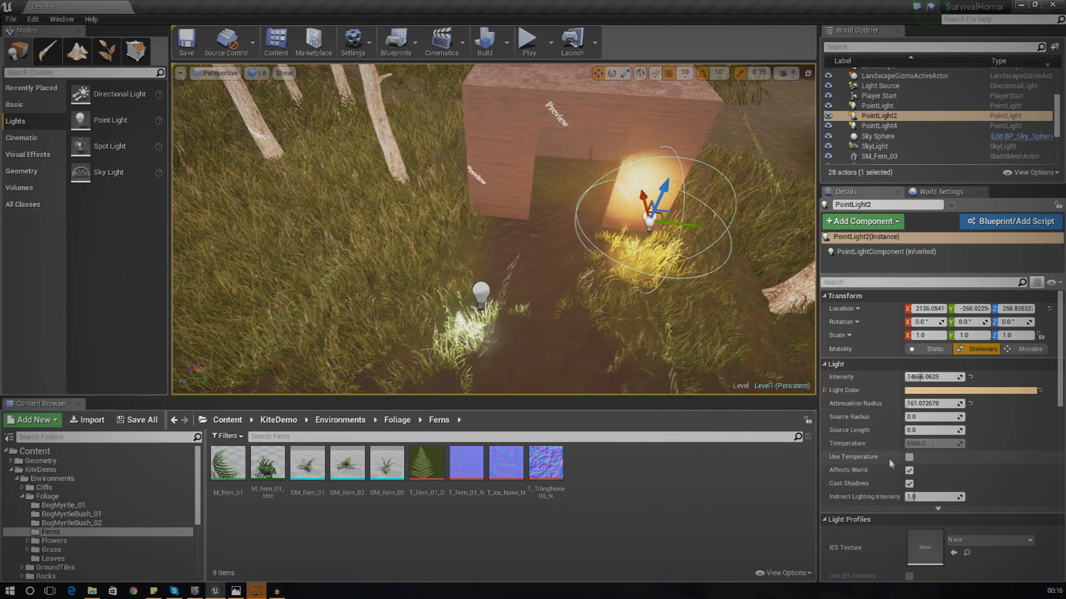
Lower the orange point light to a Z location of about 248.84 and set its Attenuation Radius to about 99.15.
{"action": "left_click_drag", "start_coordinate": [666, 189], "coordinate": [664, 200]}
{"action": "left_click_drag", "start_coordinate": [908, 404], "coordinate": [896, 403]}
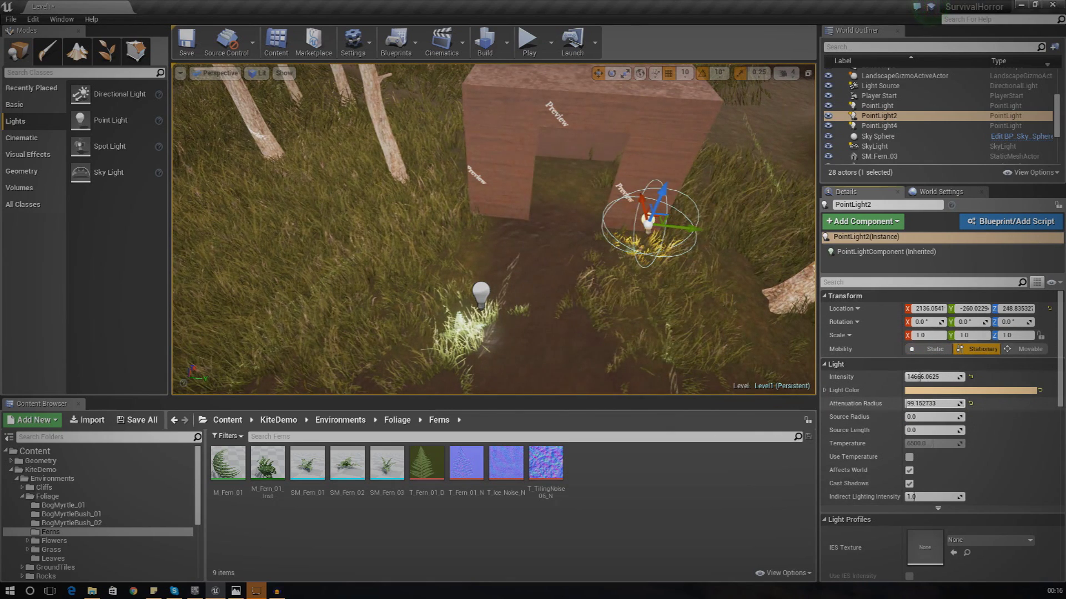
Give the white point light in the grass beside the path a warm orange Light Color with linear hex FFB655FF.
{"action": "left_click", "coordinate": [477, 298]}
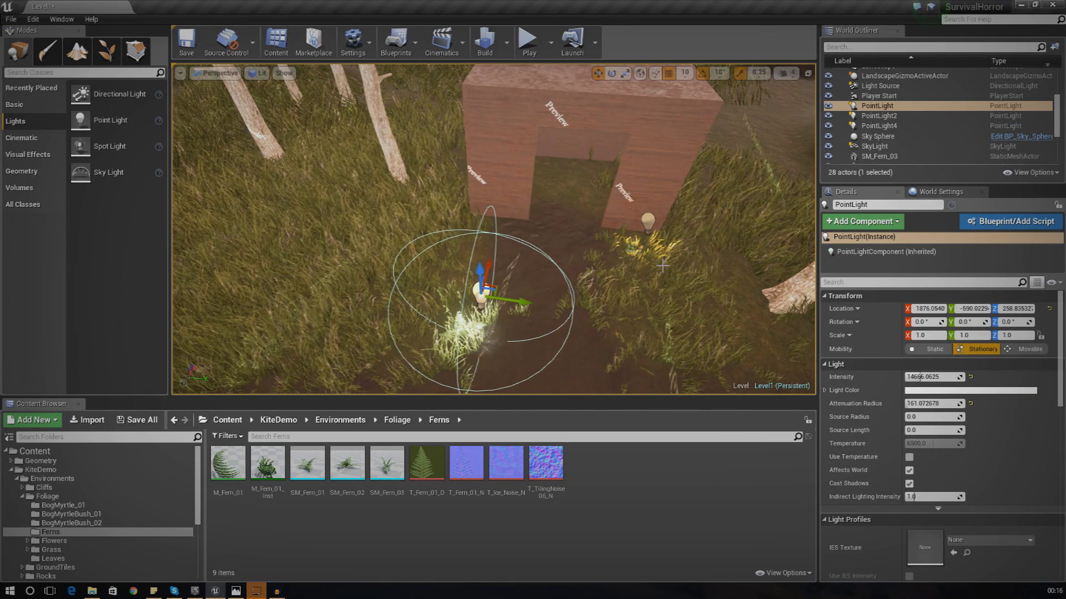
{"action": "left_click", "coordinate": [925, 390]}
{"action": "left_click", "coordinate": [777, 410]}
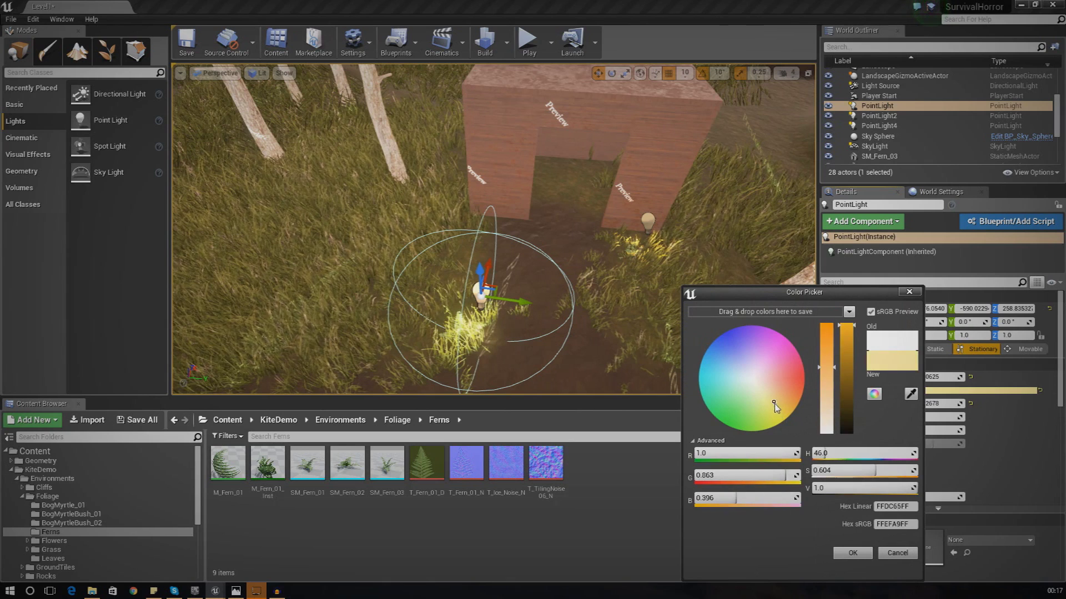
{"action": "left_click_drag", "start_coordinate": [776, 400], "coordinate": [781, 399]}
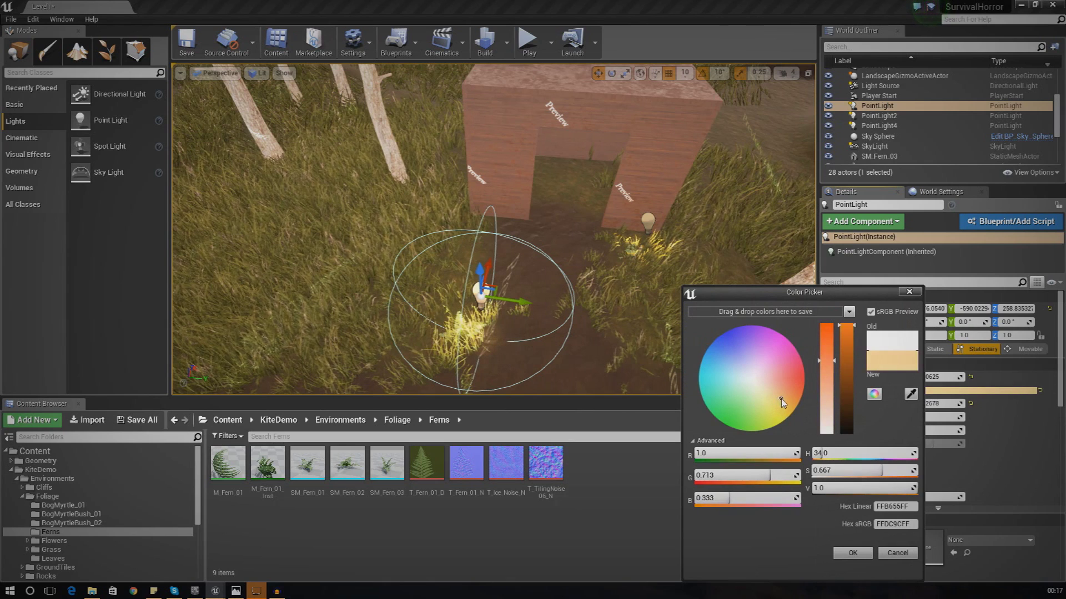
{"action": "left_click", "coordinate": [851, 552]}
Set the Attenuation Radius of the point light beside the path to about 192.39 and the one by the building to about 130.
{"action": "mouse_move", "coordinate": [650, 309]}
{"action": "right_mouse_down"}
{"action": "mouse_move", "coordinate": [599, 278]}
{"action": "mouse_move", "coordinate": [560, 306]}
{"action": "mouse_move", "coordinate": [650, 309]}
{"action": "right_mouse_up"}
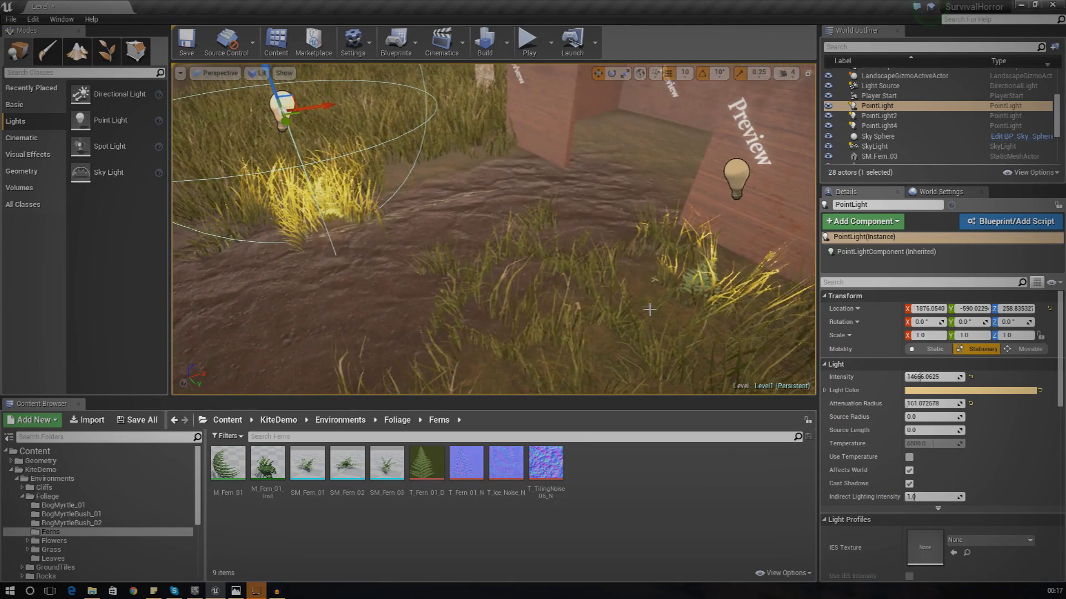
{"action": "left_click_drag", "start_coordinate": [917, 398], "coordinate": [932, 399]}
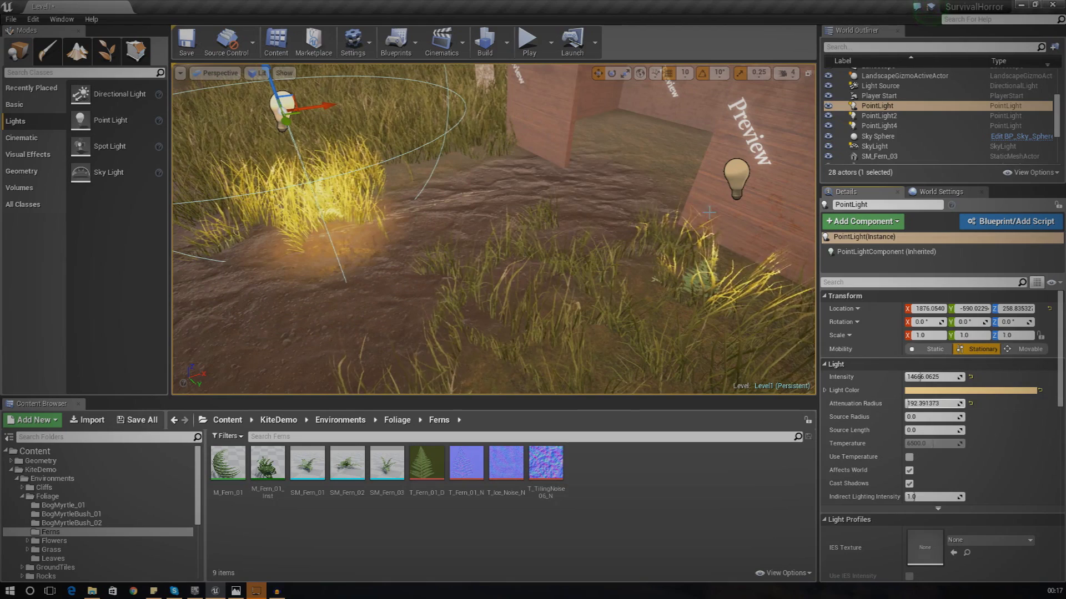
{"action": "left_click", "coordinate": [736, 178]}
{"action": "left_click_drag", "start_coordinate": [959, 398], "coordinate": [968, 398]}
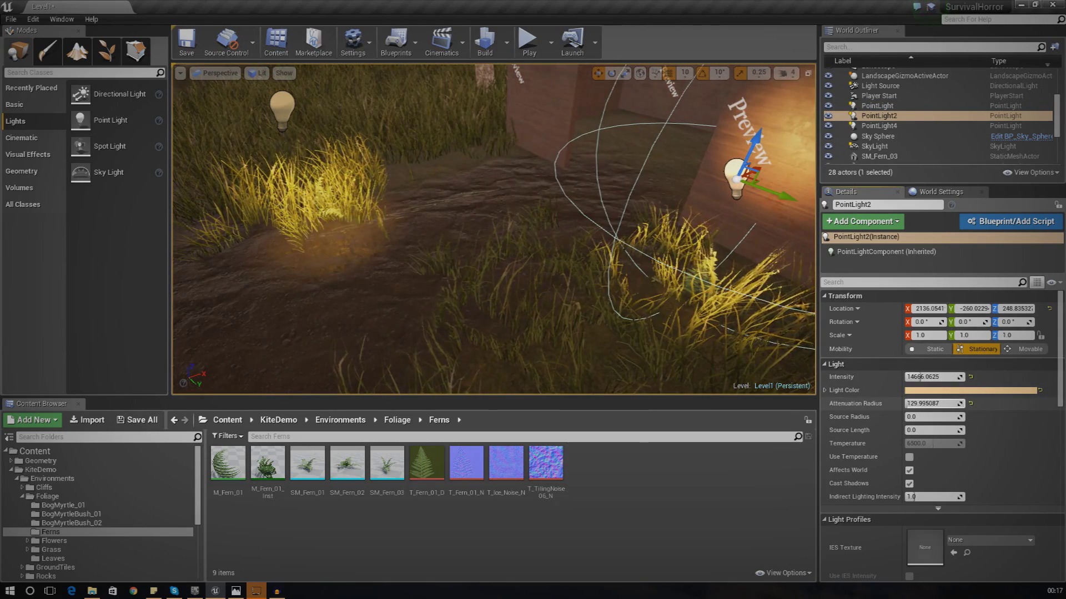
{"action": "right_click_drag", "start_coordinate": [788, 365], "coordinate": [670, 178]}
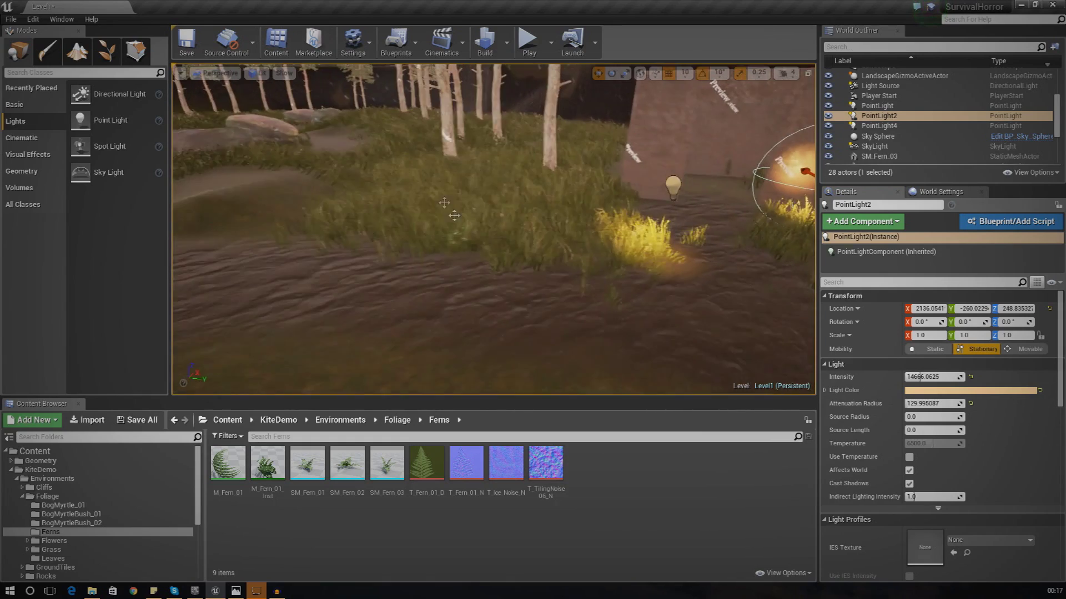
Duplicate the warm point light beside the path and place the copy by the rocks farther along it, at about X 2386, Y -2730.
{"action": "left_click", "coordinate": [678, 184]}
{"action": "key", "text": "ctrl+w"}
{"action": "key", "text": "f"}
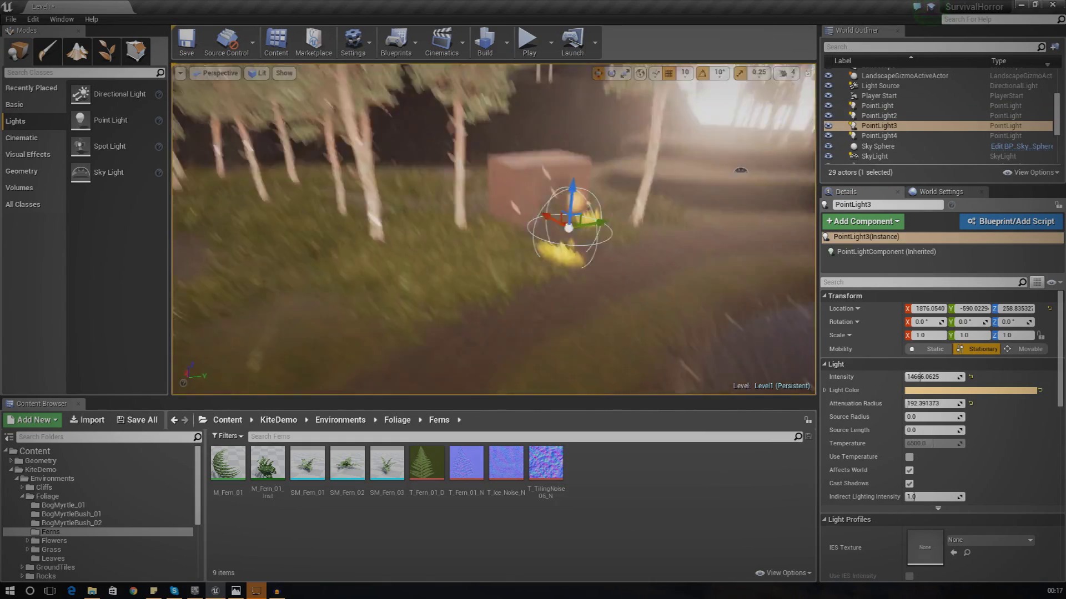
{"action": "right_click_drag", "start_coordinate": [526, 272], "coordinate": [657, 225]}
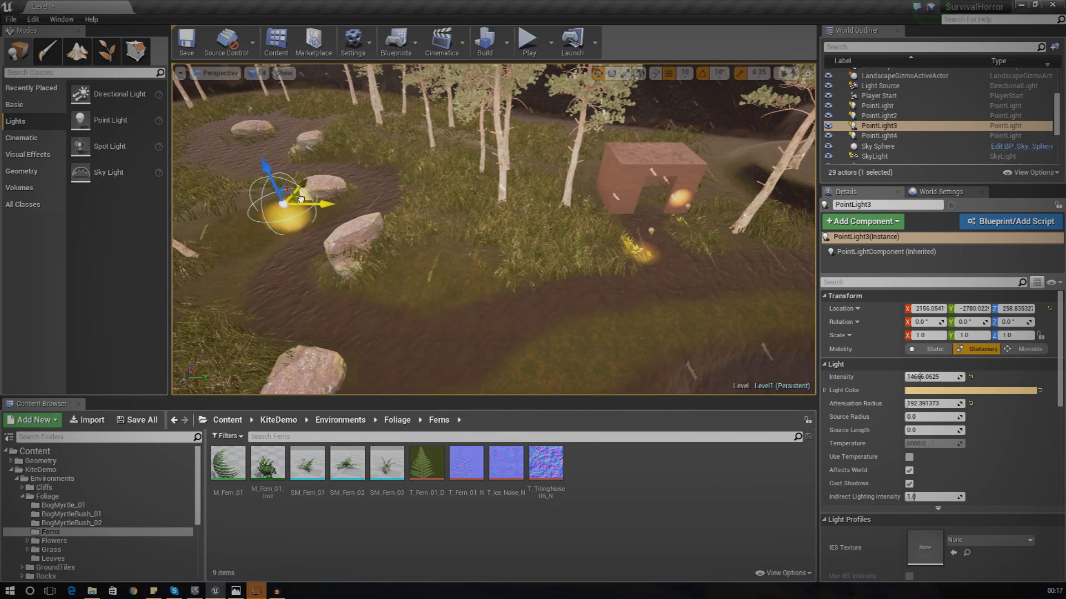
{"action": "right_click_drag", "start_coordinate": [324, 183], "coordinate": [524, 166]}
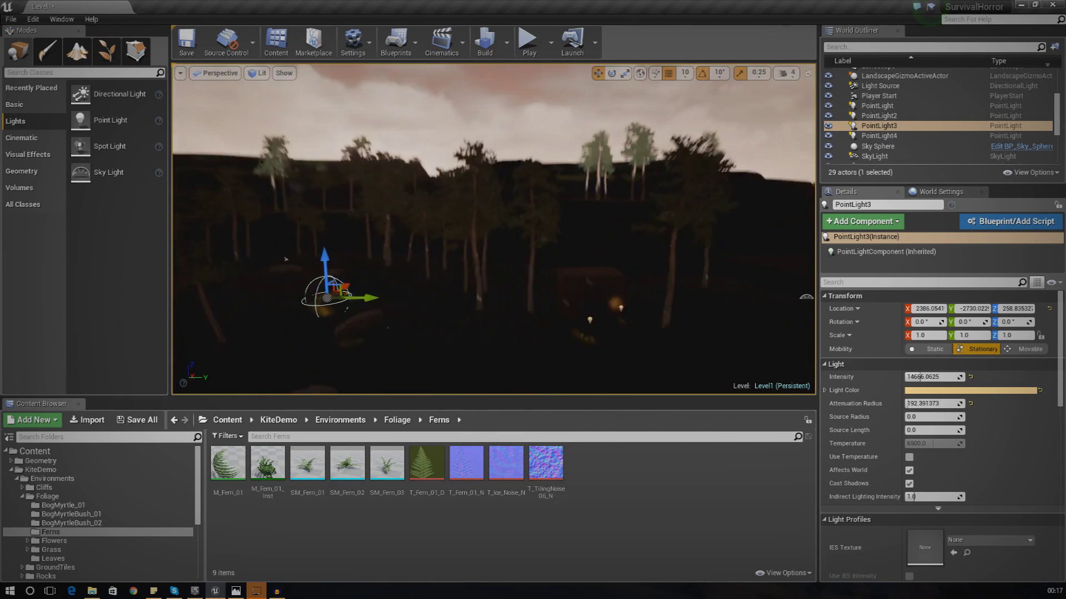
{"action": "right_click_drag", "start_coordinate": [493, 229], "coordinate": [688, 161]}
{"action": "key", "text": "f"}
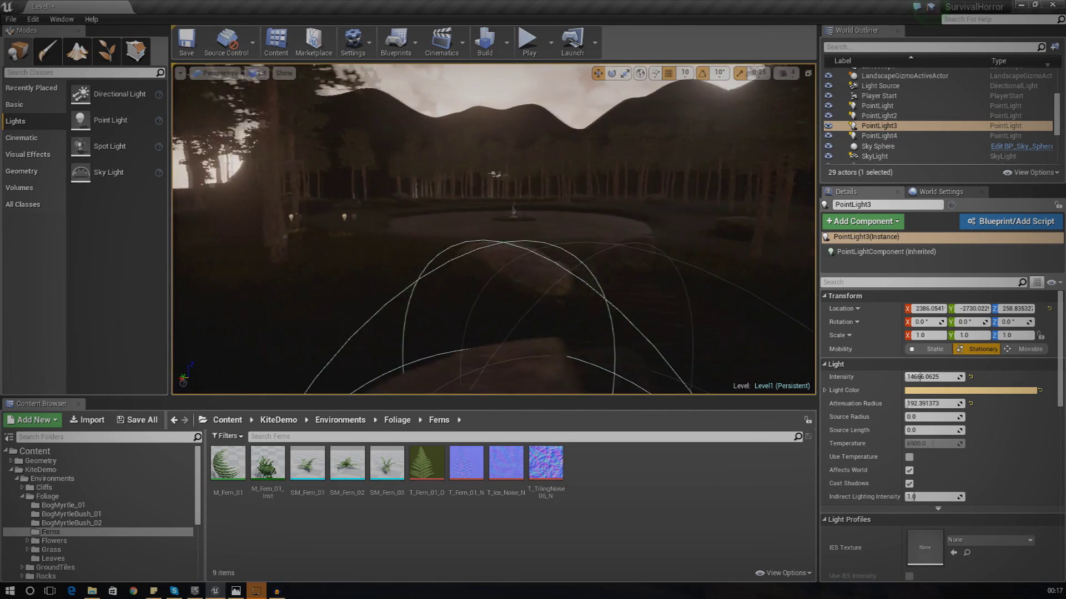
Playtest the level, walking and sprinting past the glowing light by the rocks to the lake with the statue, then end the session.
{"action": "left_click", "coordinate": [528, 44]}
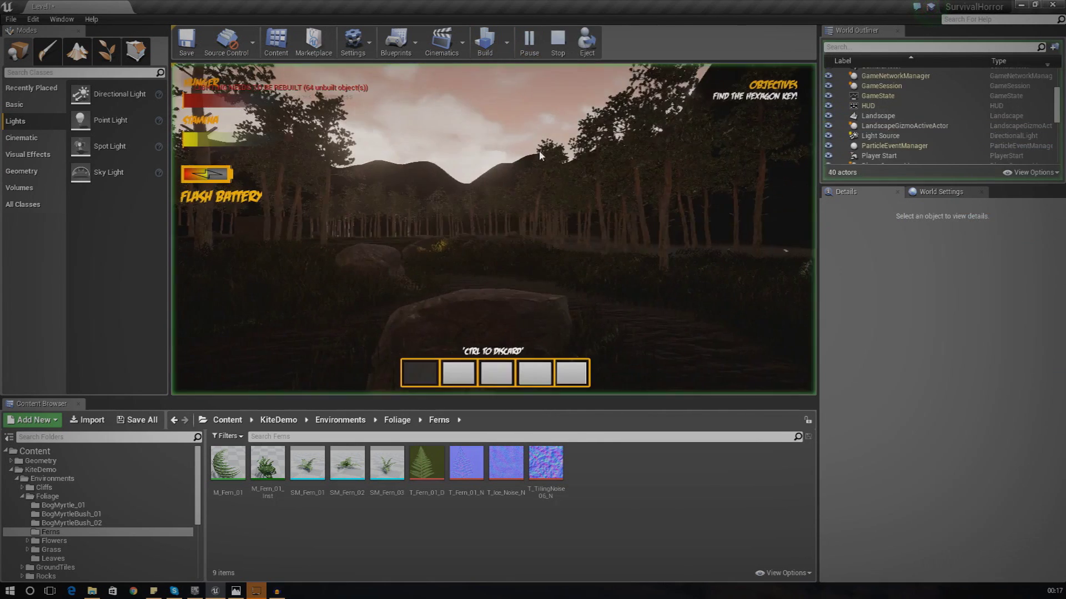
{"action": "key", "text": "w"}
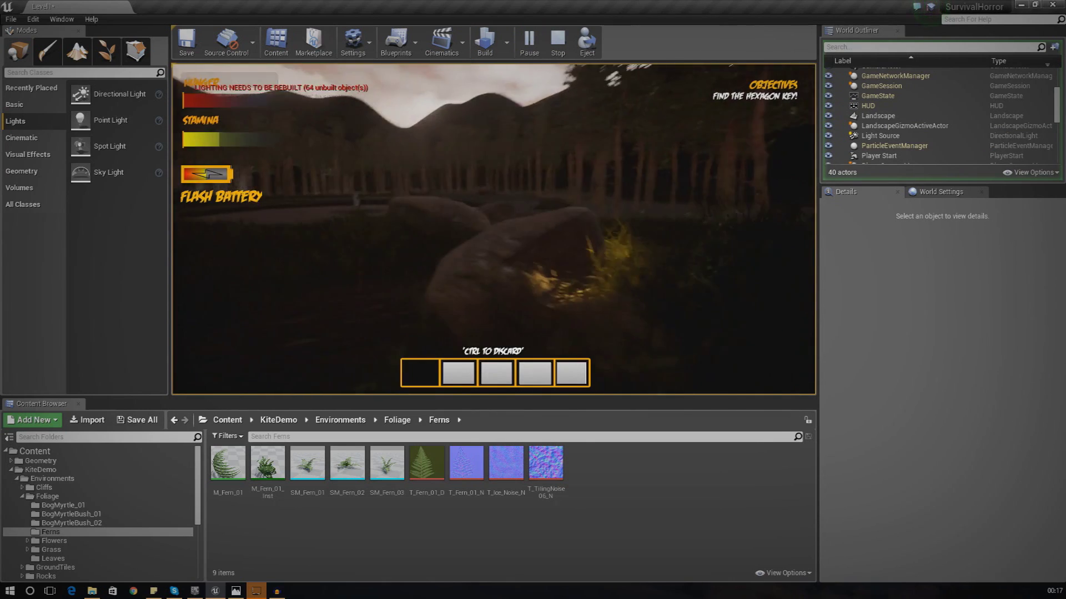
{"action": "key", "text": "shift+w"}
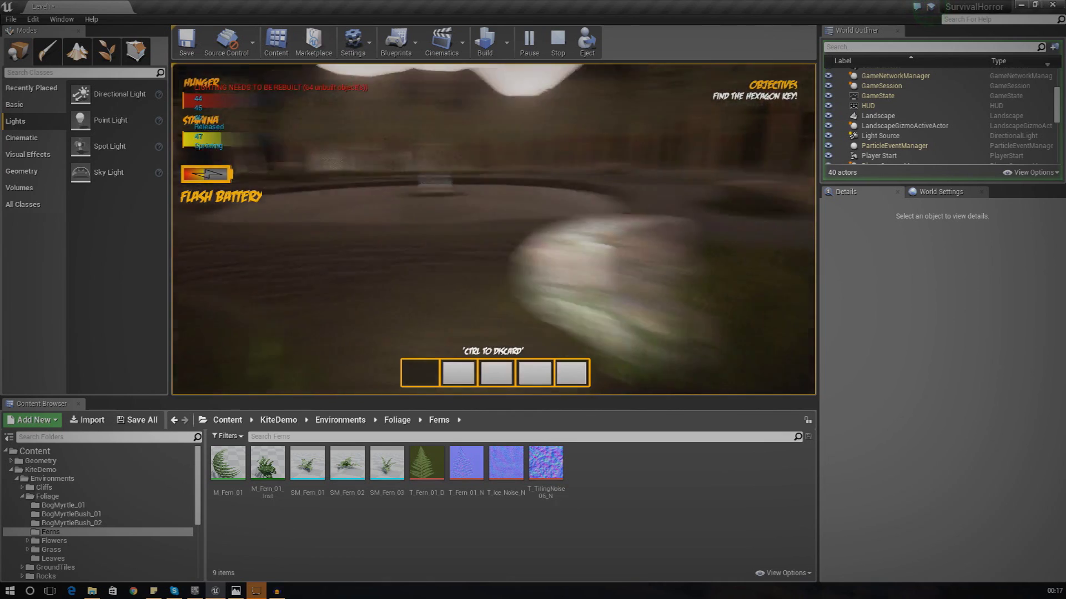
{"action": "key", "text": "w"}
{"action": "key", "text": "w"}
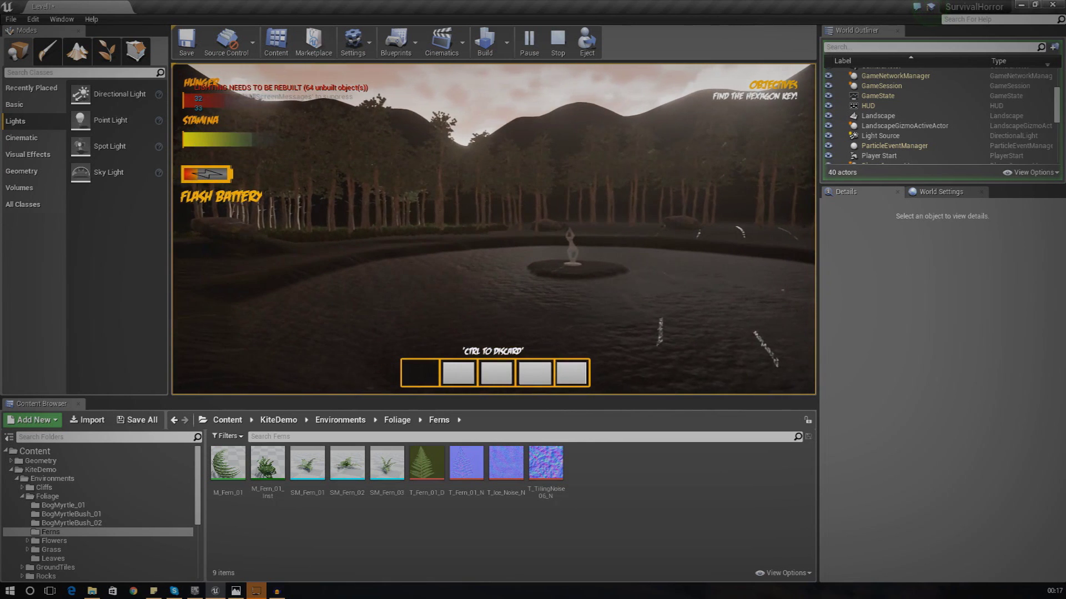
{"action": "key", "text": "Escape"}
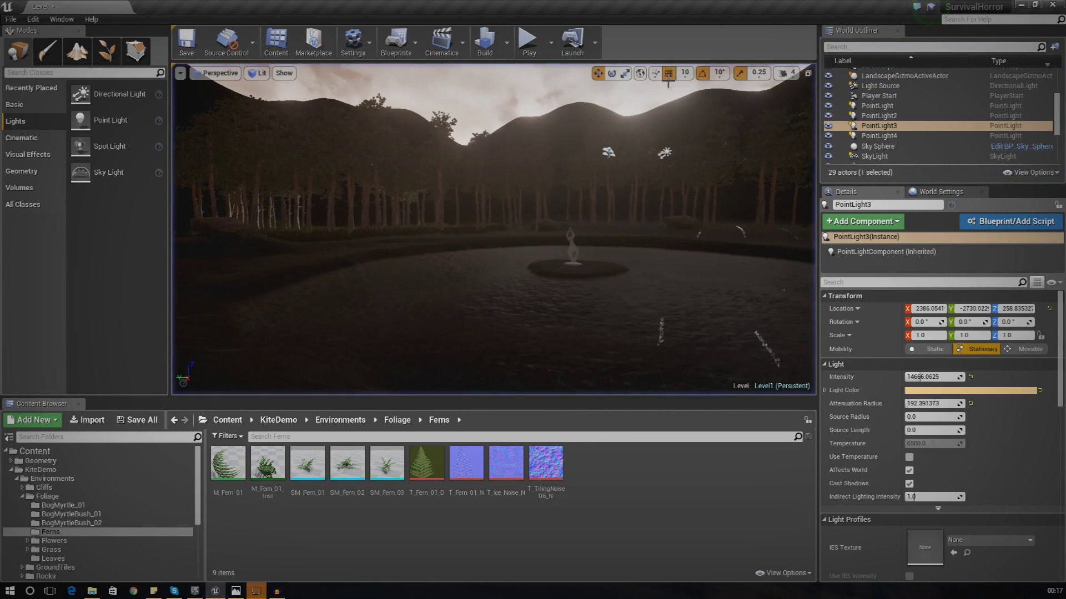
Start a lighting-only build of the level.
{"action": "left_click", "coordinate": [507, 43]}
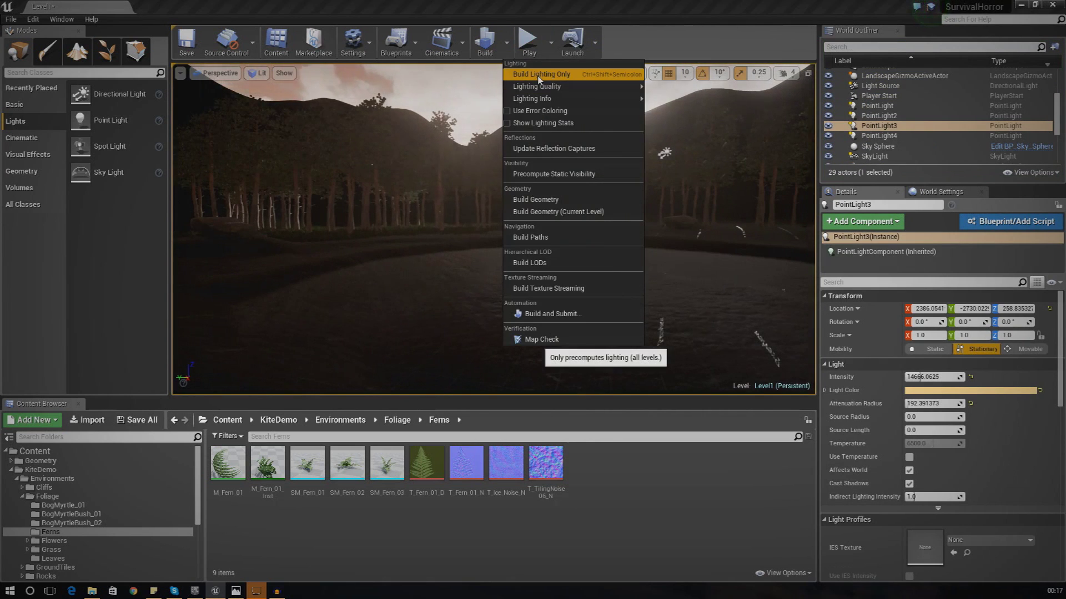